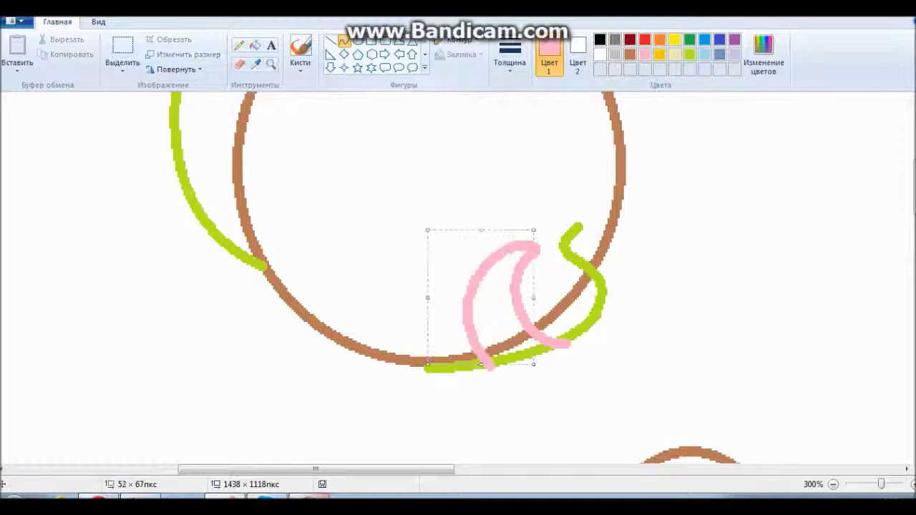
Step: Recolour the pink mouth curves lime and clear the brown construction arc inside the open mouth with white fill
click(255, 45)
click(600, 54)
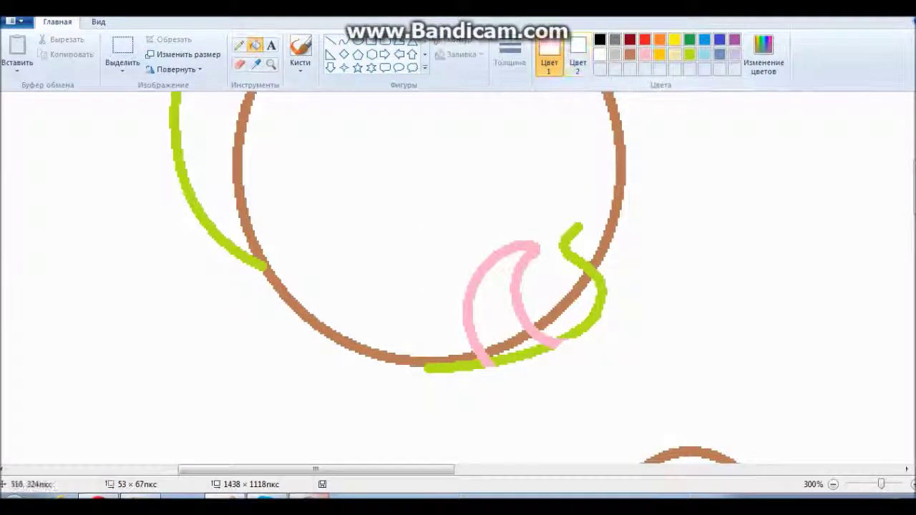
click(530, 355)
click(512, 341)
click(476, 322)
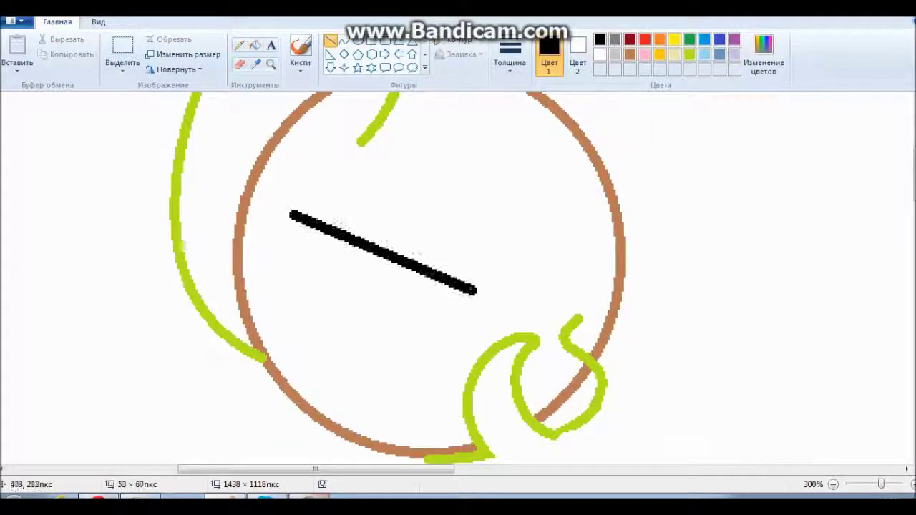
Step: Draw slanted black lid lines with short inner ticks for both angry eyes, and try curved eye outlines beneath them
drag(384, 252, 355, 212)
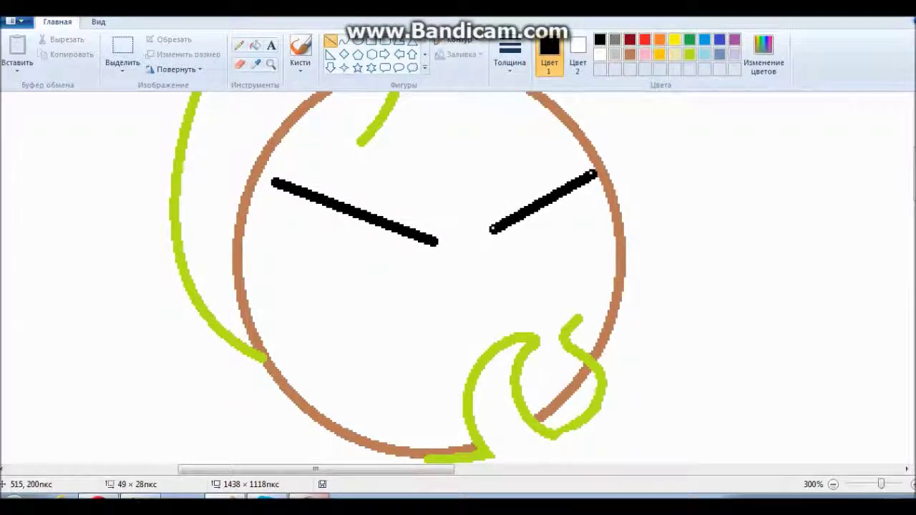
drag(268, 233, 382, 358)
drag(285, 254, 403, 349)
drag(337, 279, 357, 262)
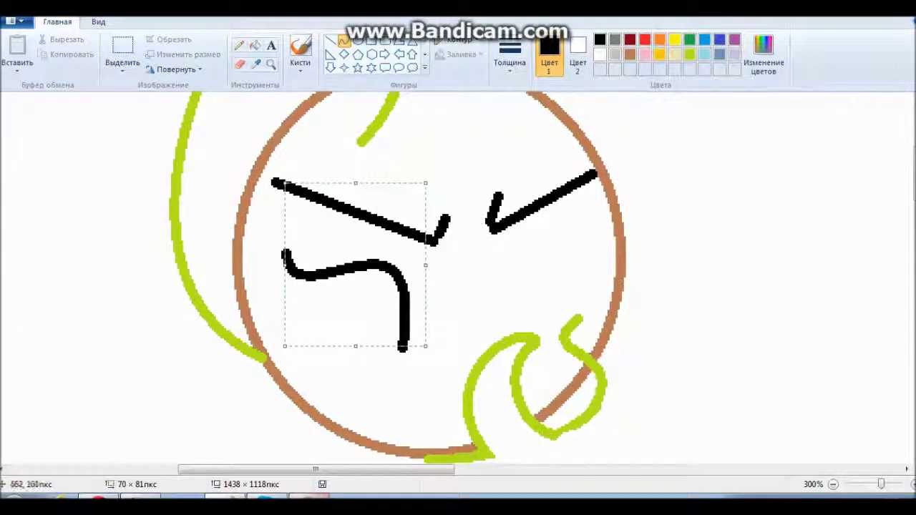
drag(551, 281, 512, 236)
drag(354, 286, 397, 244)
key(ctrl+z)
Step: Switch to the browser and open the Pony Creator page on deviantart.net as a reference
key(alt+Tab)
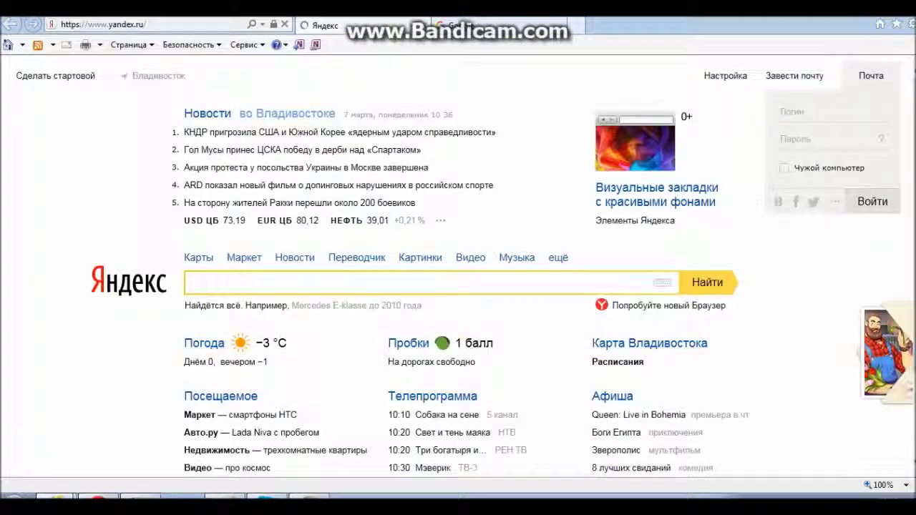
key(alt+Tab)
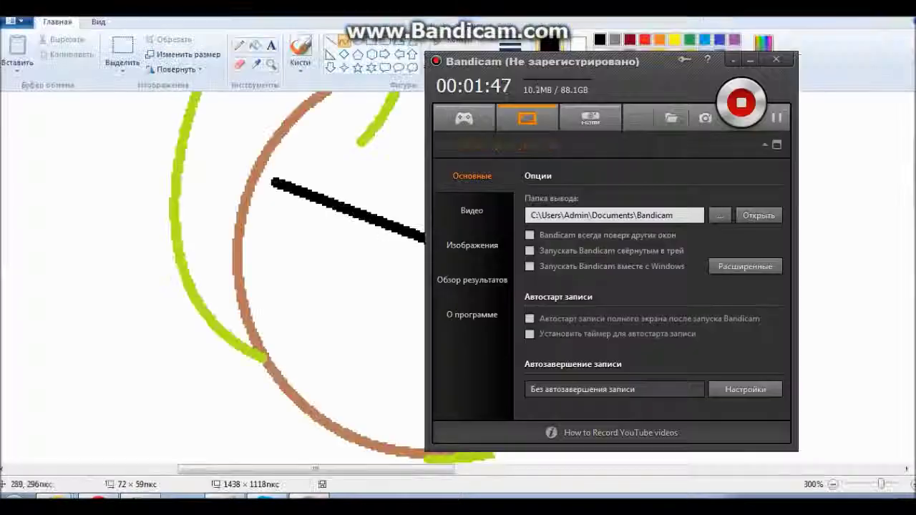
key(alt+Tab)
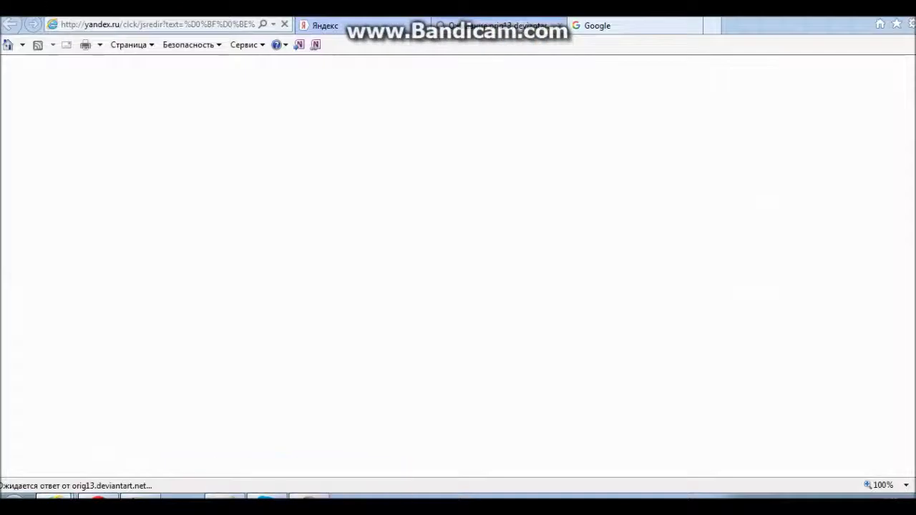
Step: Try an arched black outline with a short foot under the first slanted lid line
drag(303, 253, 380, 329)
drag(341, 289, 286, 222)
drag(303, 290, 344, 301)
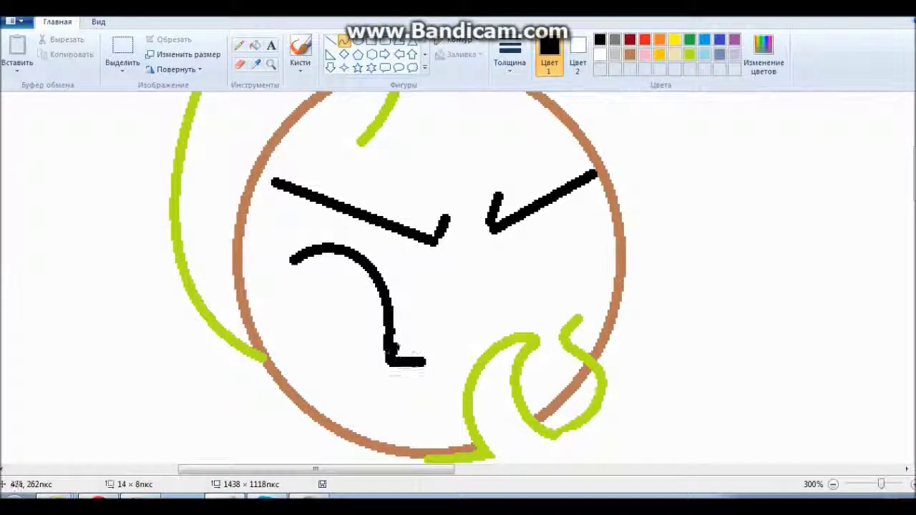
Step: Examine the eye shapes among the head options of Pony Creator in the browser
key(alt+Tab)
click(268, 132)
scroll(269, 308, down, 1)
scroll(269, 308, up, 2)
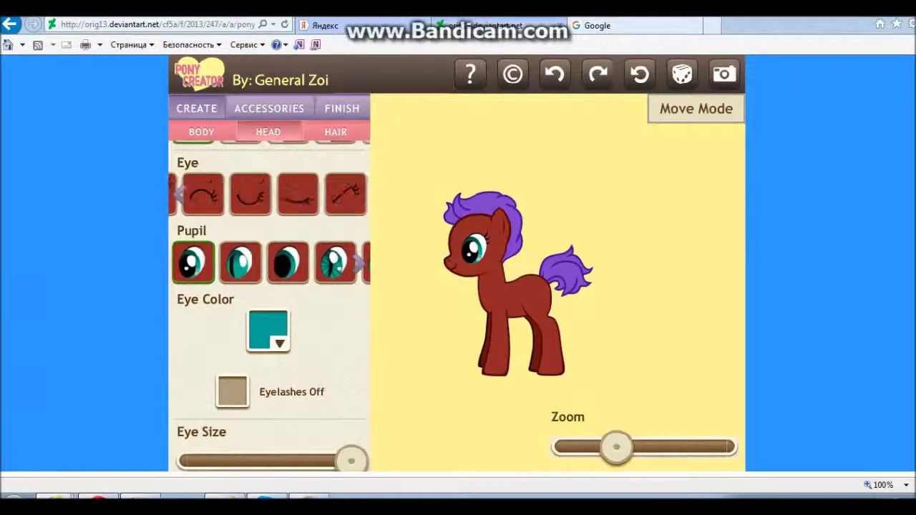
Step: Return to the Paint drawing, try another black eye curve on the face and undo the last curves
key(alt+Tab)
drag(272, 227, 411, 344)
drag(398, 282, 341, 185)
key(ctrl+z)
key(ctrl+z)
Step: Draw the arched black outlines of both eyes beneath the slanted lid lines, each ending in a short tick
drag(269, 238, 394, 340)
drag(329, 258, 309, 201)
drag(386, 300, 412, 271)
drag(577, 316, 522, 215)
scroll(498, 295, down, 3)
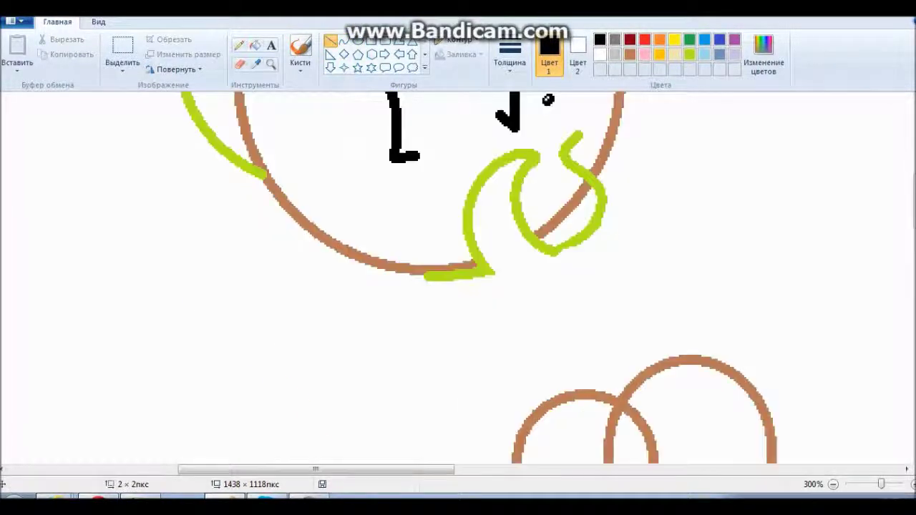
Step: Draw the lime chest curve and the opposite neck curve from the head down to the brown body circles
click(344, 41)
click(689, 53)
drag(268, 161, 533, 458)
scroll(533, 350, down, 3)
scroll(458, 286, up, 5)
mouse_move(458, 252)
mouse_down()
mouse_move(358, 252)
mouse_move(614, 454)
mouse_up()
scroll(458, 287, down, 3)
drag(533, 272, 479, 271)
Step: Draw the lime back and rump curve arching over the larger brown body circle
drag(611, 361, 819, 461)
drag(716, 411, 816, 370)
scroll(816, 370, down, 3)
mouse_move(316, 469)
mouse_down()
mouse_move(476, 469)
mouse_move(423, 469)
mouse_up()
Step: Draw the bent near hind leg in lime curves and add the curved haunch line inside the body
mouse_move(572, 198)
mouse_down()
mouse_move(439, 378)
mouse_move(368, 439)
mouse_up()
scroll(440, 378, down, 2)
drag(458, 287, 594, 143)
drag(361, 442, 373, 440)
drag(317, 440, 470, 136)
scroll(470, 137, up, 2)
drag(331, 222, 472, 319)
drag(401, 271, 387, 361)
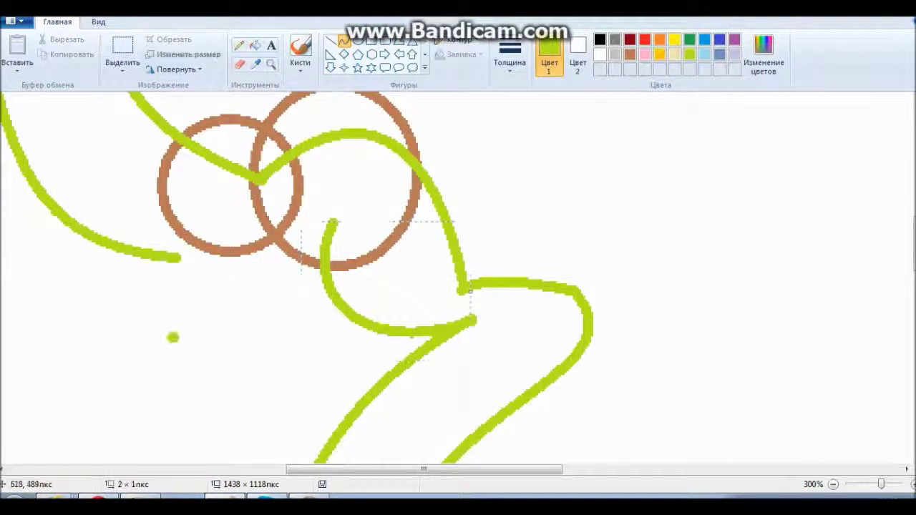
Step: Draw the near front leg in lime and connect it to the haunch with a curved belly line
scroll(458, 279, down, 3)
drag(93, 186, 127, 179)
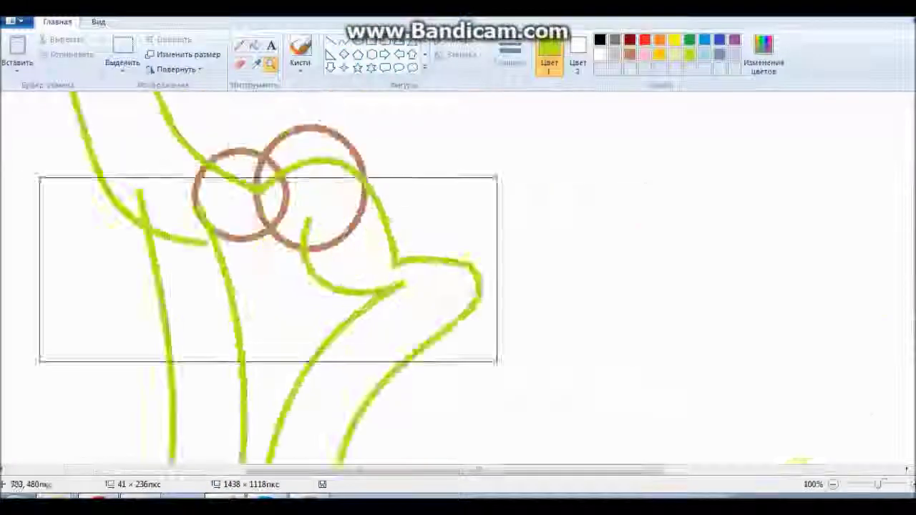
click(401, 259)
mouse_move(404, 293)
mouse_down()
mouse_move(501, 347)
mouse_move(578, 331)
mouse_up()
Step: Draw the raised far front leg in red curves, from the chest down to its hoof
scroll(458, 279, down, 3)
click(644, 40)
scroll(458, 279, up, 3)
scroll(458, 279, left, 3)
drag(348, 239, 341, 393)
scroll(341, 286, down, 5)
drag(337, 286, 215, 236)
drag(329, 443, 361, 293)
scroll(361, 293, up, 3)
drag(439, 92, 388, 460)
scroll(388, 429, up, 3)
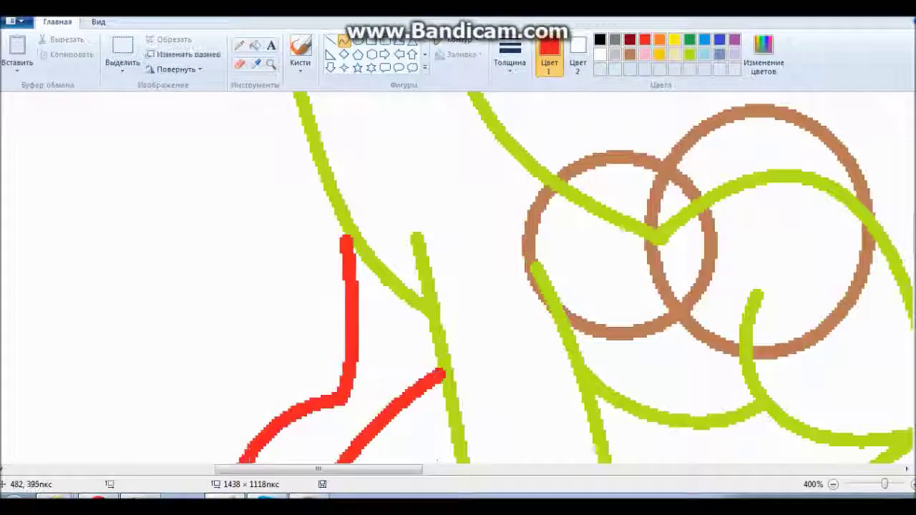
Step: Touch up the lime chest outline where the red far front leg meets it
scroll(458, 279, down, 3)
scroll(331, 177, down, 3)
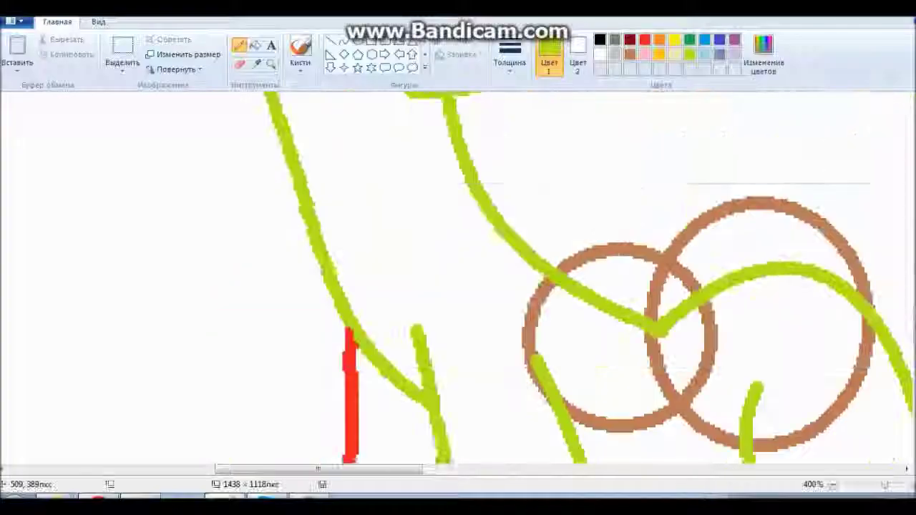
scroll(458, 279, down, 2)
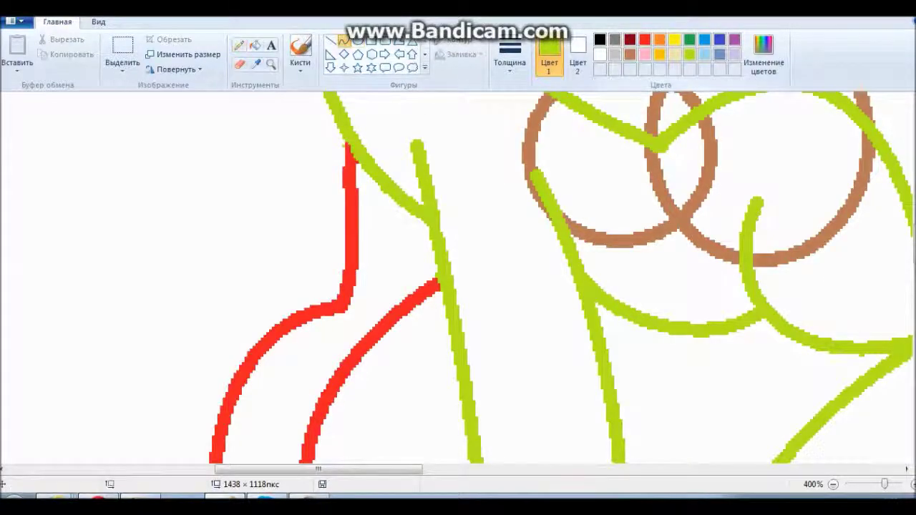
Step: Draw the far hind leg in red from the belly down to a closed hoof behind the near hind leg
click(645, 39)
scroll(699, 159, down, 6)
click(699, 159)
scroll(715, 286, down, 3)
drag(756, 93, 715, 361)
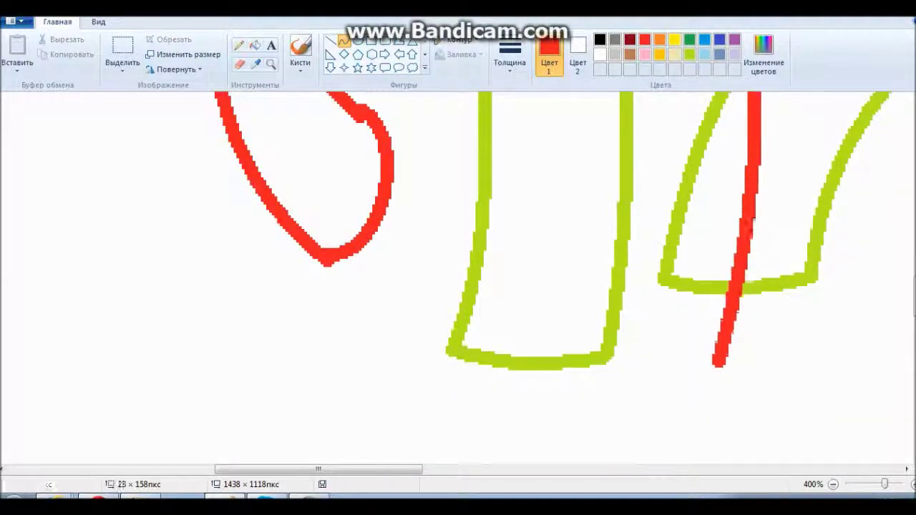
scroll(458, 286, right, 5)
drag(199, 363, 343, 368)
scroll(458, 286, up, 3)
scroll(458, 279, up, 3)
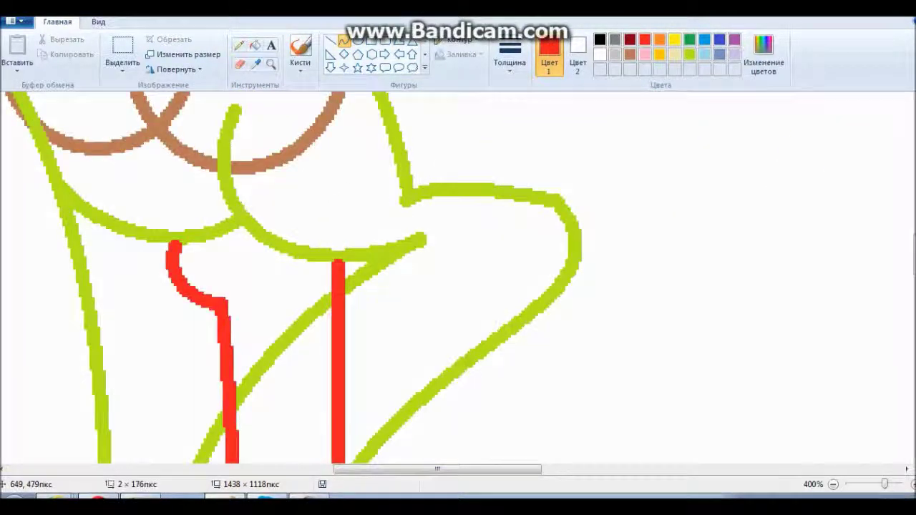
Step: Retrace the near hind leg's lime outline over the crossing red lines and clear the hidden red segments with white
scroll(458, 279, down, 3)
scroll(458, 279, up, 3)
click(98, 22)
scroll(458, 279, down, 2)
click(57, 22)
click(689, 40)
click(344, 41)
drag(206, 378, 378, 183)
drag(236, 314, 286, 236)
scroll(194, 187, down, 3)
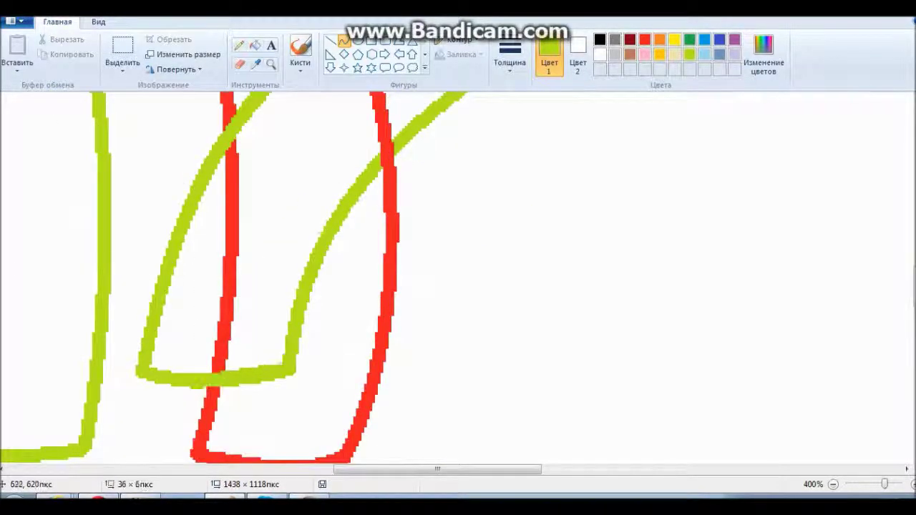
scroll(458, 279, up, 3)
scroll(458, 279, down, 3)
scroll(458, 279, down, 2)
scroll(458, 279, left, 3)
scroll(458, 279, down, 5)
scroll(458, 279, up, 8)
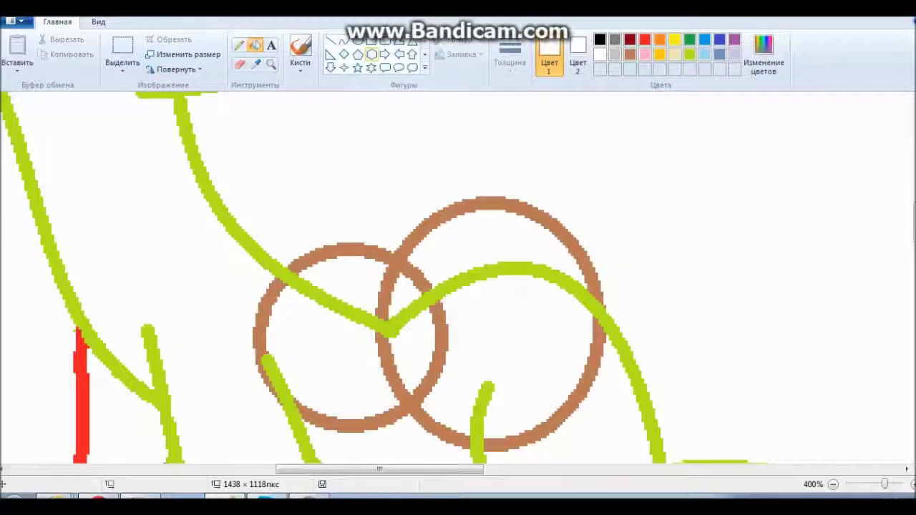
Step: Draw a pointed folded wing across the body in orange curves, with a three-lobed scalloped line inside it
scroll(458, 279, up, 5)
scroll(458, 279, down, 5)
drag(365, 268, 748, 185)
drag(557, 227, 566, 147)
drag(499, 227, 704, 344)
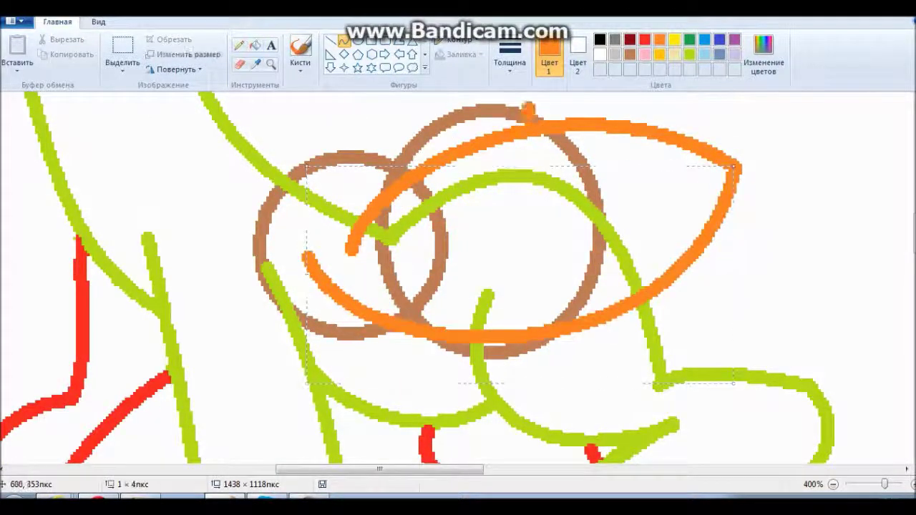
drag(530, 252, 531, 282)
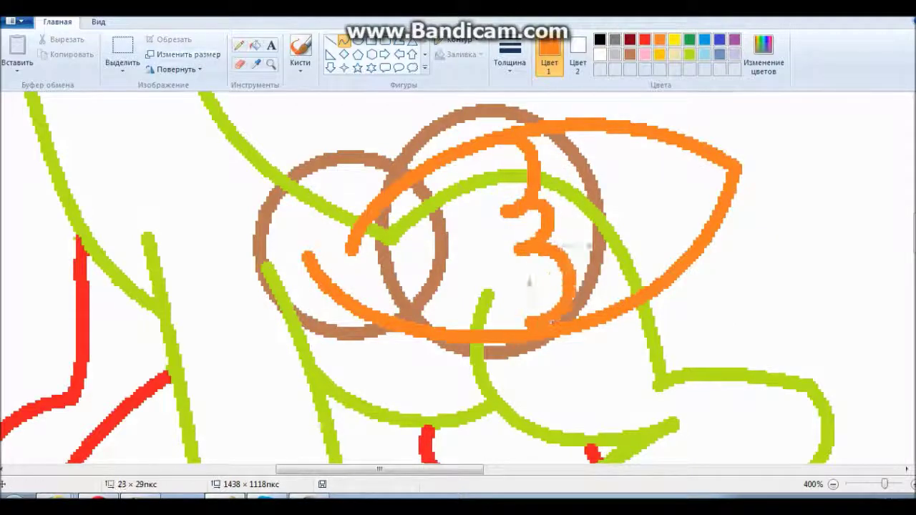
Step: Fill the open mouth with purple in the lower part and gold in the upper part
click(276, 189)
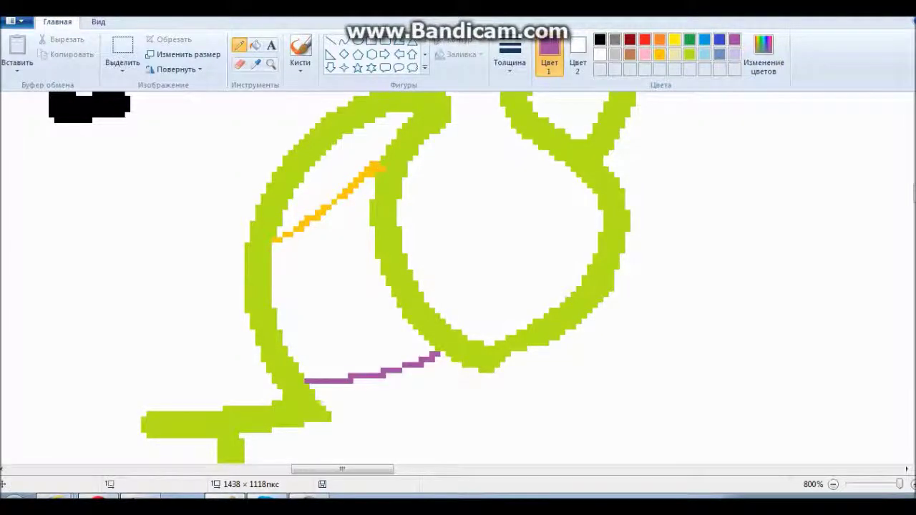
click(337, 308)
click(337, 186)
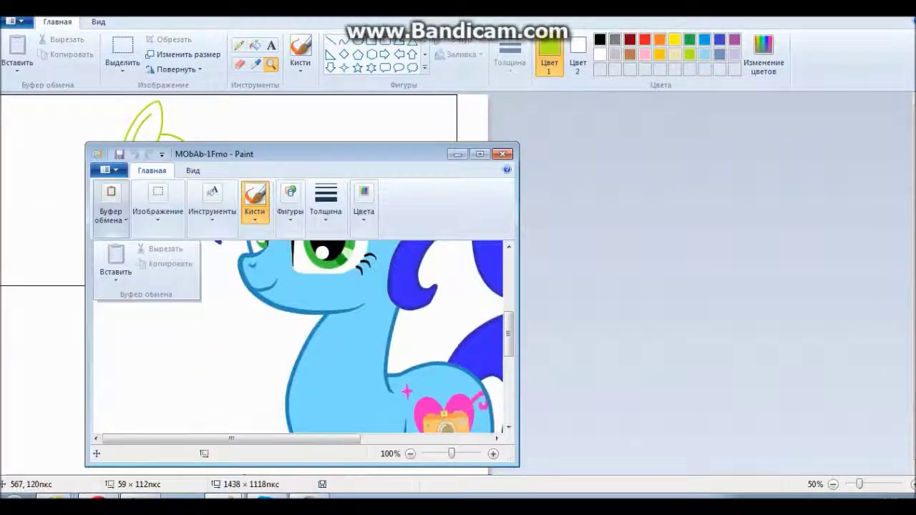
Step: Open the reference picture Безымянный from the Изображения library, folder разное, subfolder моя ос
click(137, 222)
click(139, 215)
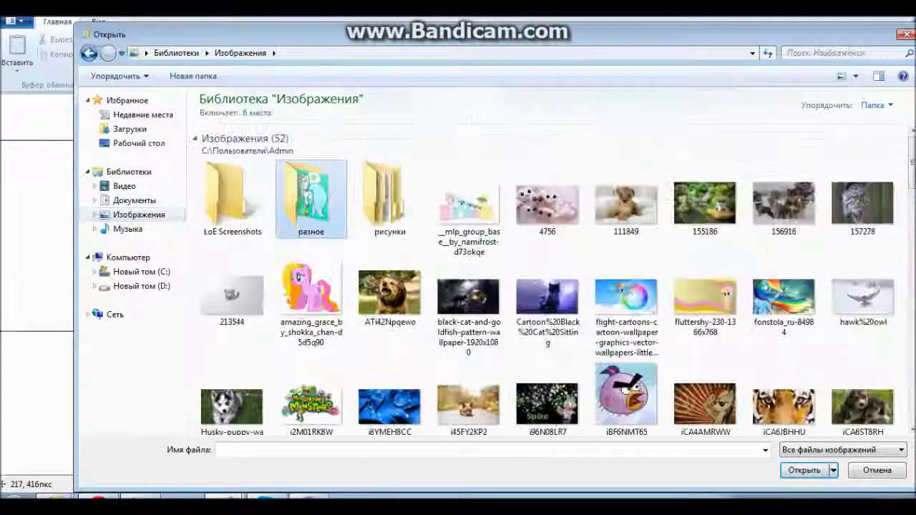
double_click(306, 179)
double_click(736, 163)
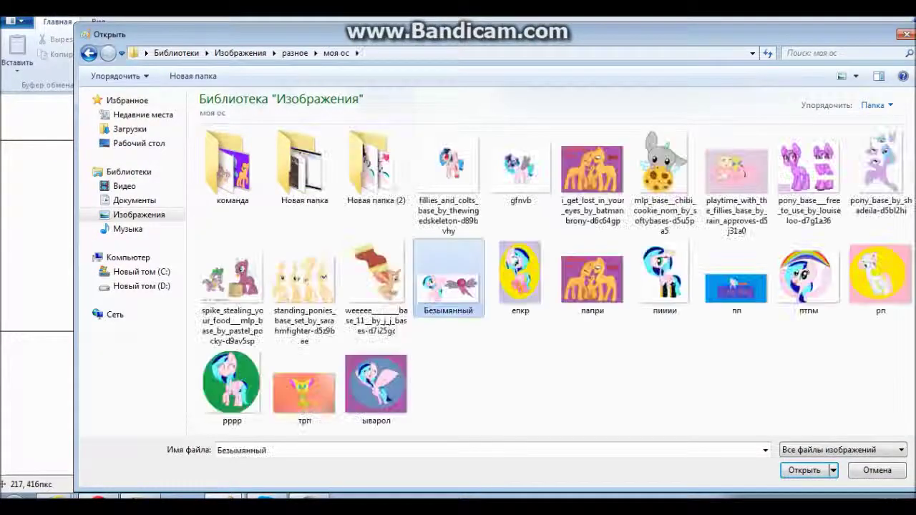
double_click(447, 275)
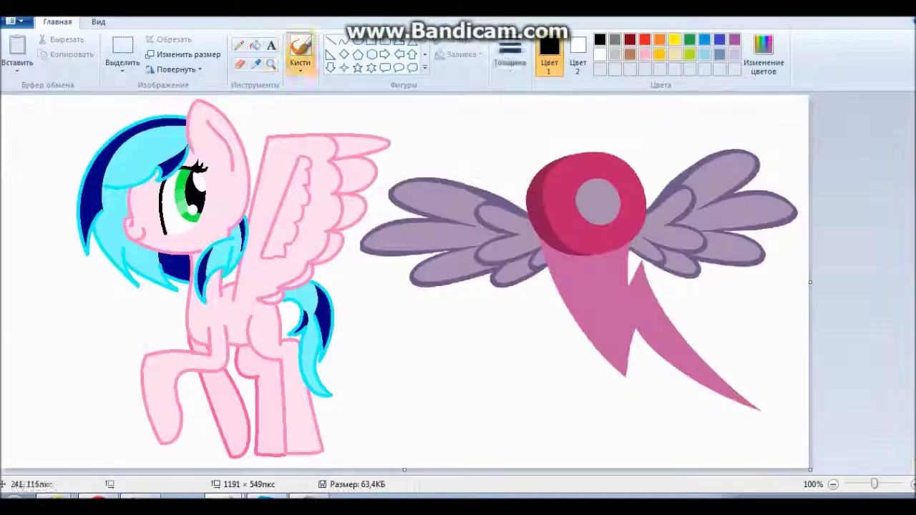
Step: Copy the whole reference picture and paste it beside the pony sketch
key(ctrl+a)
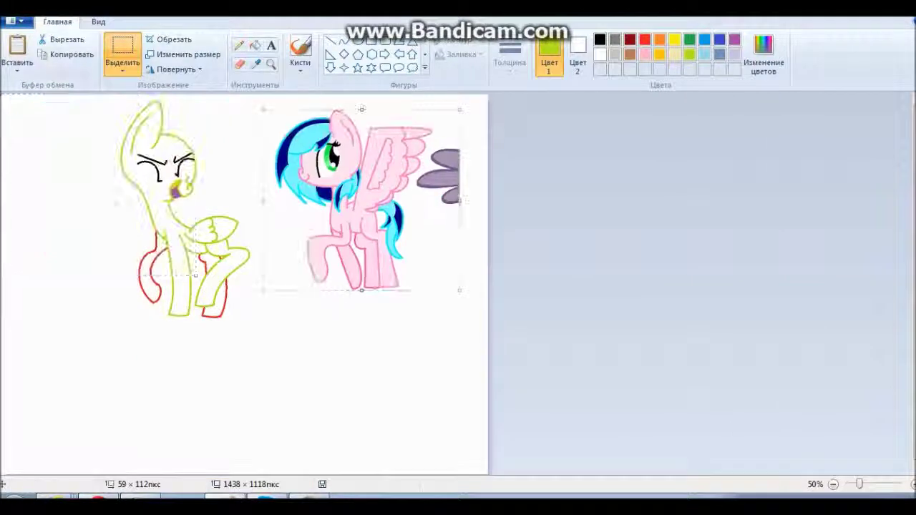
click(271, 64)
click(258, 188)
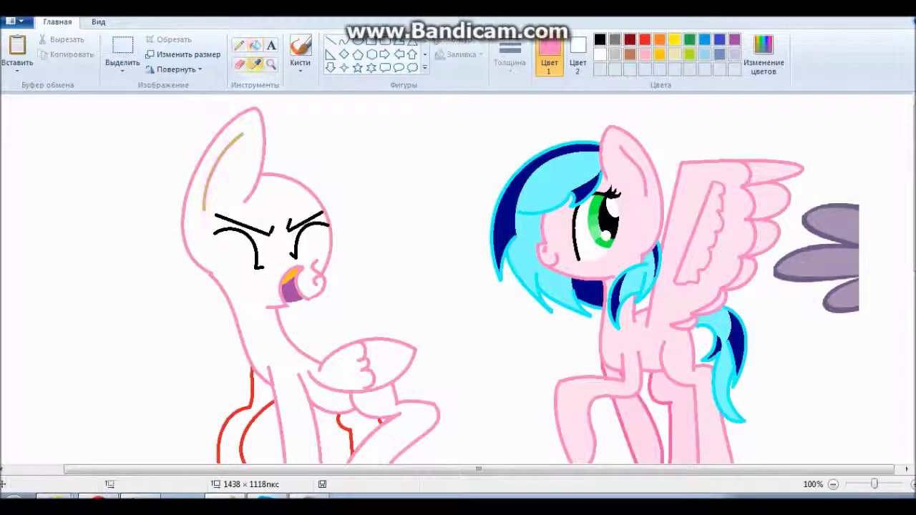
Step: Recolour the pony's outlines pink, with darker pink for the far legs, and fill the body light pink
scroll(458, 280, down, 2)
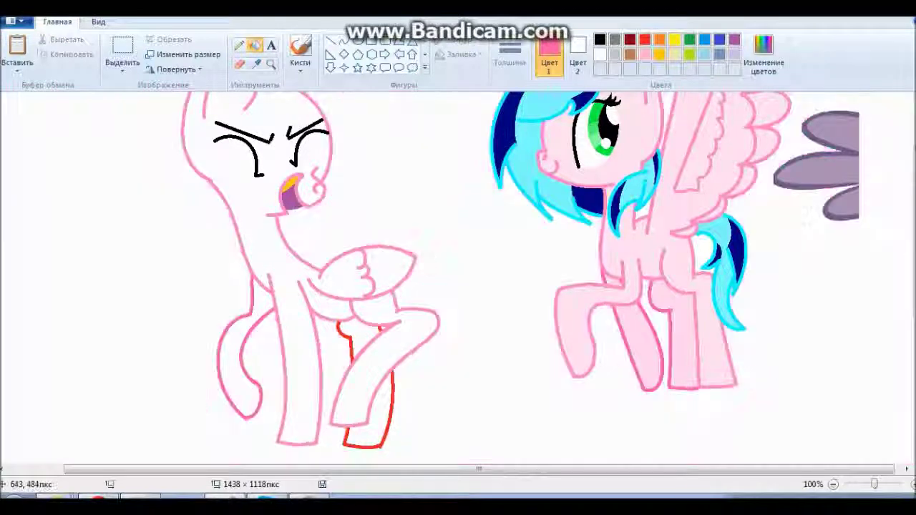
click(645, 55)
click(286, 236)
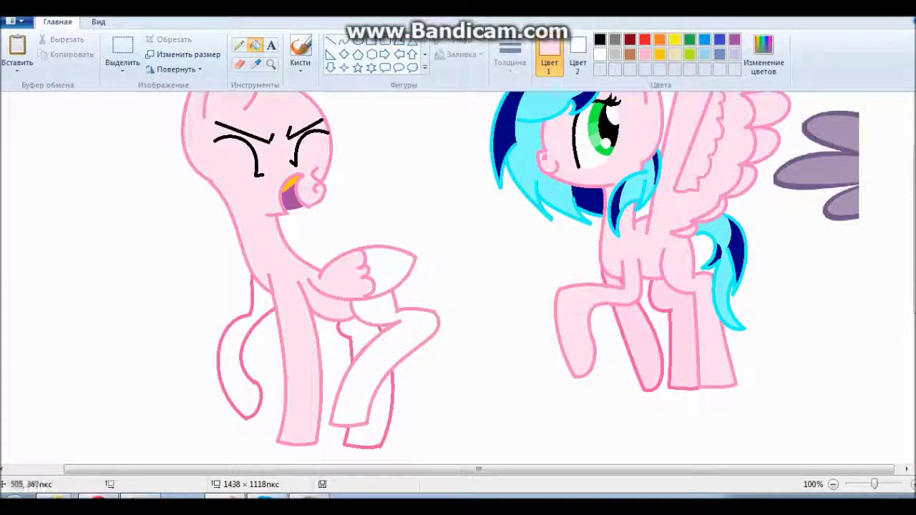
Step: Draw straight pink feather lines from the scalloped notches to the outer edge of the folded wing
scroll(387, 271, up, 3)
scroll(387, 272, up, 3)
click(146, 308)
drag(195, 319, 151, 322)
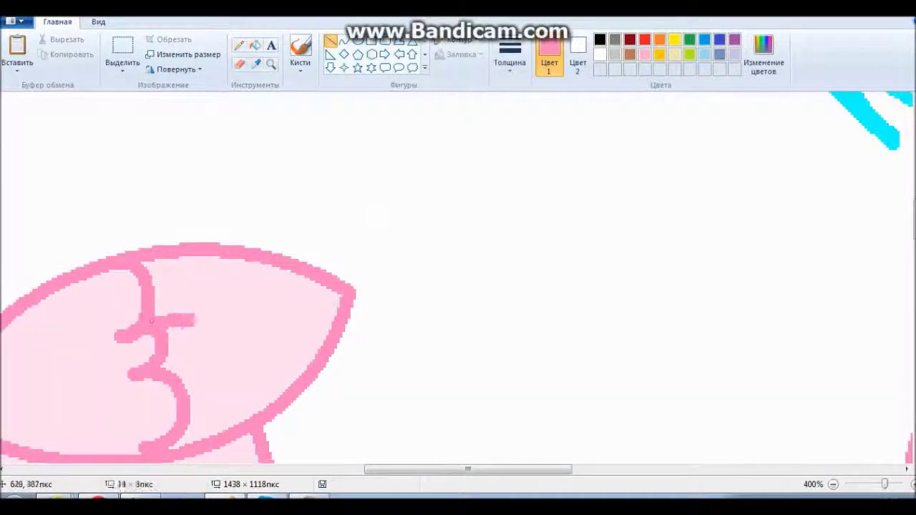
Step: Fill the far front leg and far hind leg with light pink
click(271, 63)
right_click(302, 184)
right_click(303, 184)
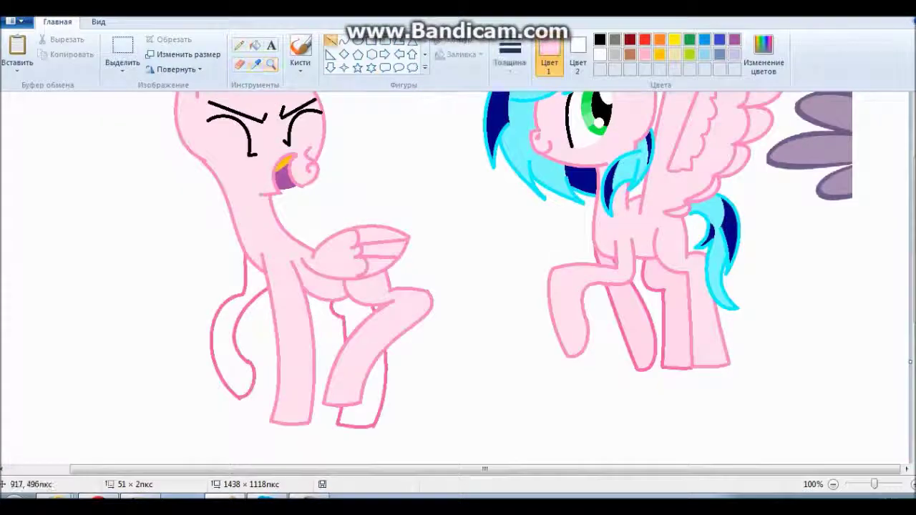
key(ctrl+Page_Up)
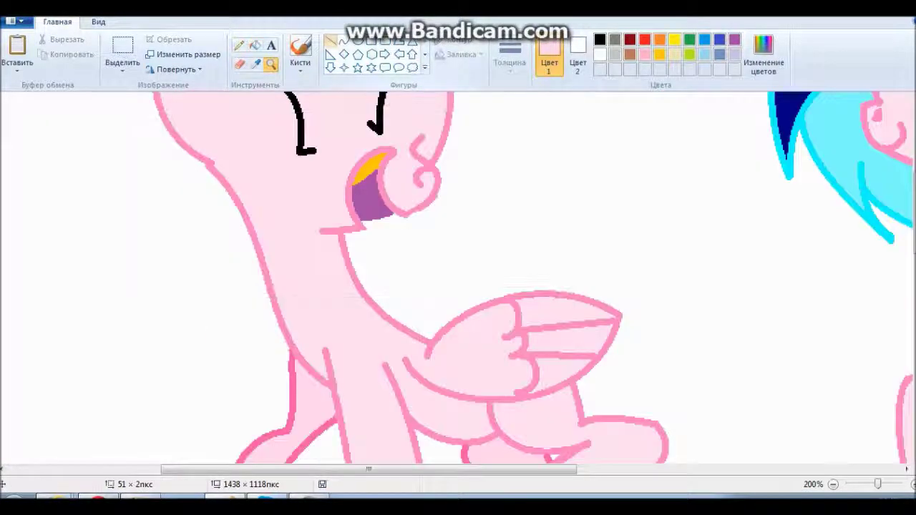
Step: Draw a slanted four-sided outline in dark green straight lines across the base of the neck
click(689, 40)
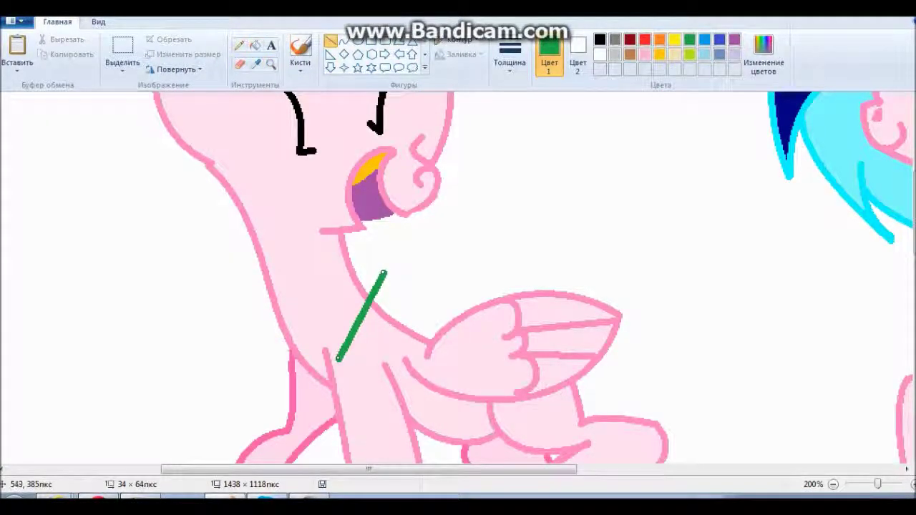
scroll(361, 279, down, 2)
drag(336, 181, 384, 200)
scroll(384, 200, up, 1)
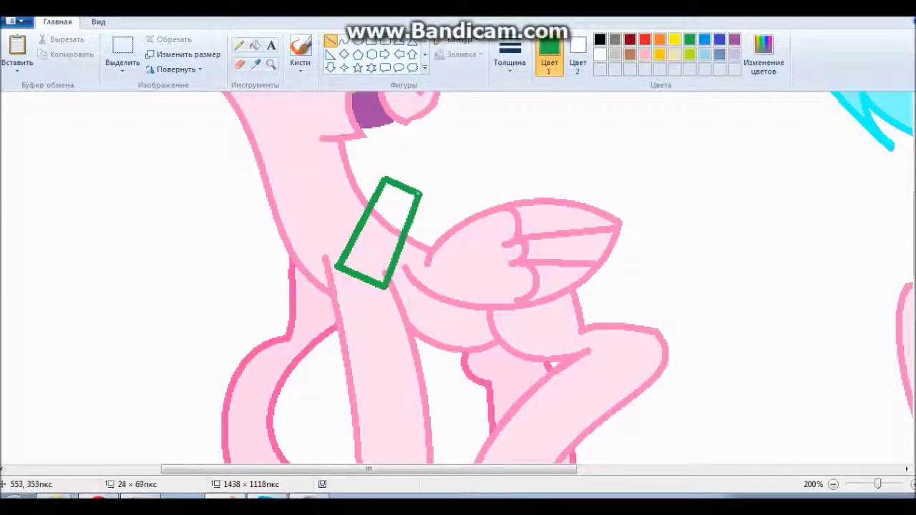
Step: Draw a red circle about 49 × 51 px over the upper end of the green outline and fill both shapes white
scroll(415, 279, up, 2)
click(357, 41)
click(645, 39)
drag(380, 290, 441, 222)
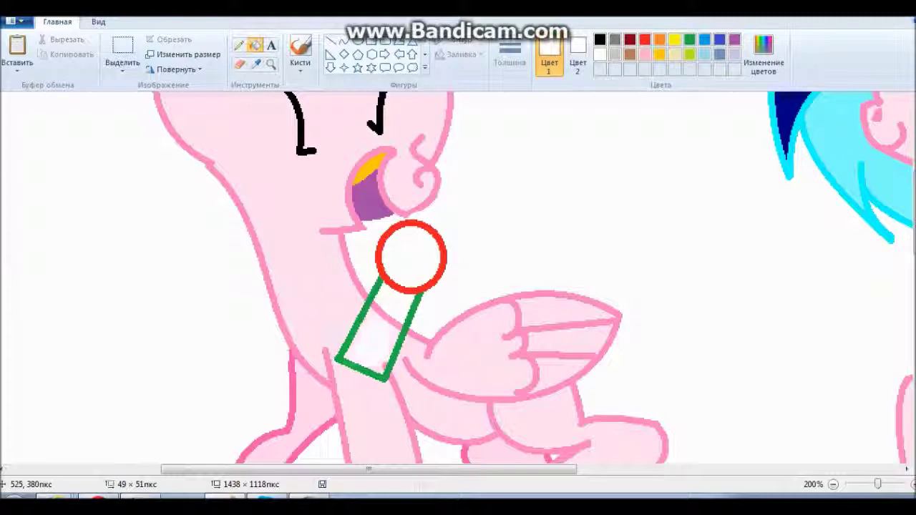
Step: Crosshatch the inside of the red circle with thin diagonal red lines to form a microphone grille
scroll(386, 322, up, 3)
click(330, 41)
click(509, 54)
click(536, 131)
scroll(458, 279, up, 3)
drag(391, 330, 317, 425)
scroll(316, 422, down, 2)
drag(433, 240, 329, 369)
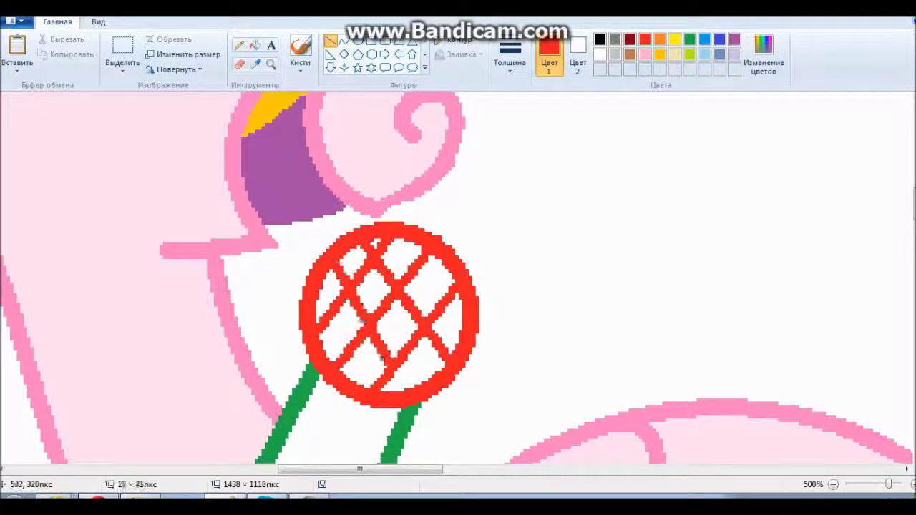
Step: Recolour the microphone head grey and fill its handle dark grey with a darker outline
scroll(324, 297, down, 2)
click(365, 294)
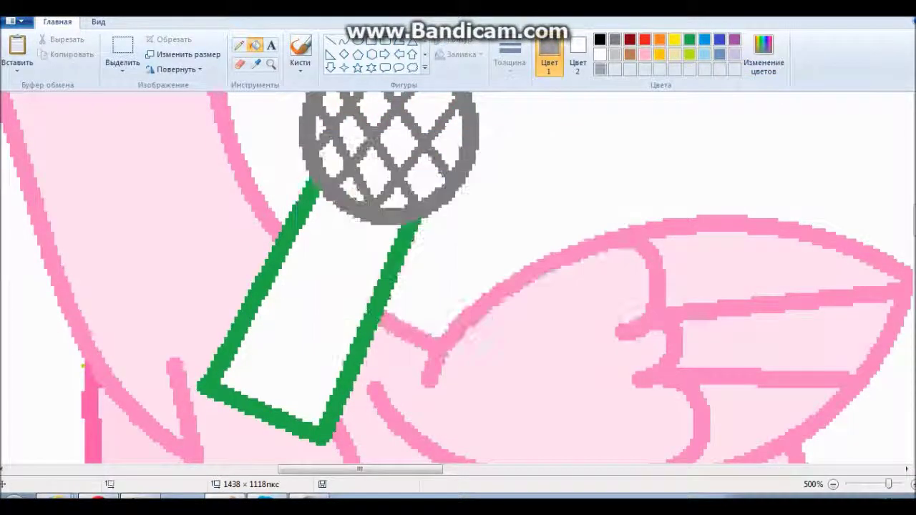
drag(601, 203, 602, 253)
click(328, 344)
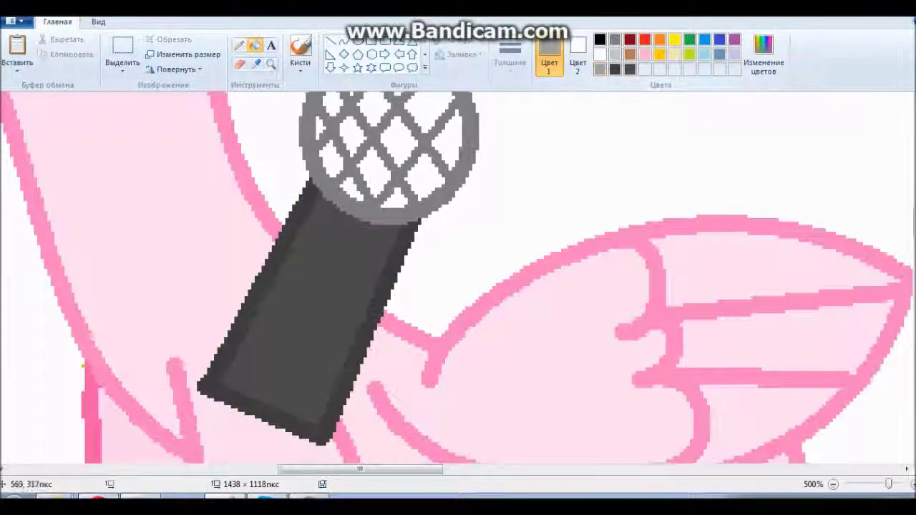
Step: Outline the front mane lock with cyan curves arching from the ear past the forehead and back in beside the face
scroll(458, 279, up, 3)
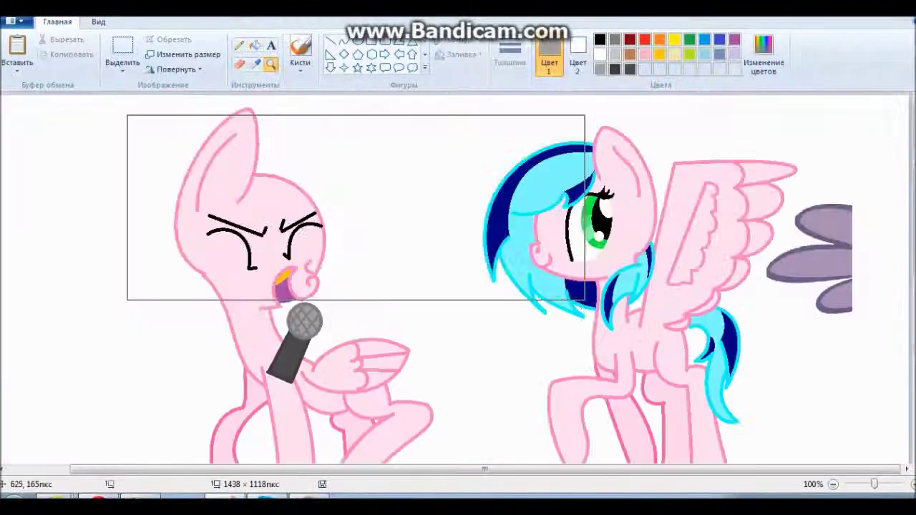
click(354, 204)
scroll(458, 279, up, 5)
mouse_move(294, 167)
mouse_down()
mouse_move(436, 272)
mouse_move(519, 390)
mouse_up()
mouse_move(429, 186)
mouse_down()
mouse_move(465, 179)
mouse_move(578, 236)
mouse_up()
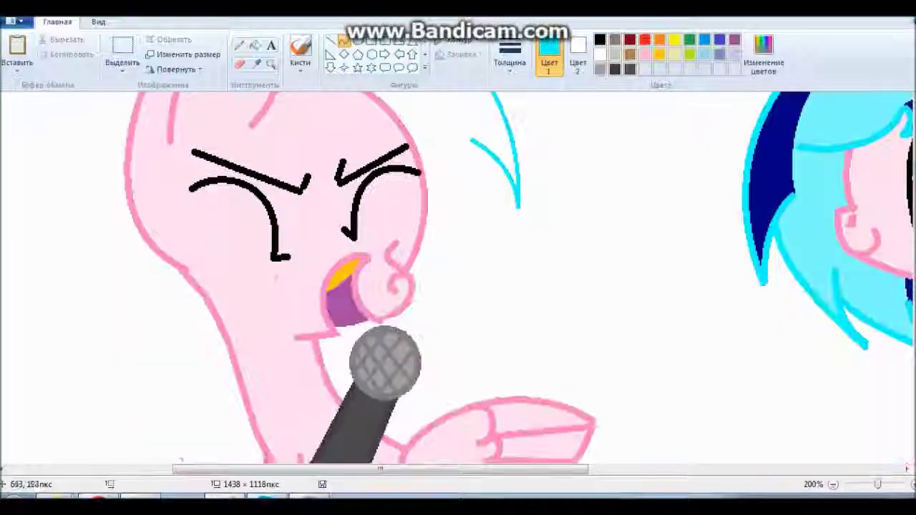
drag(516, 187, 442, 304)
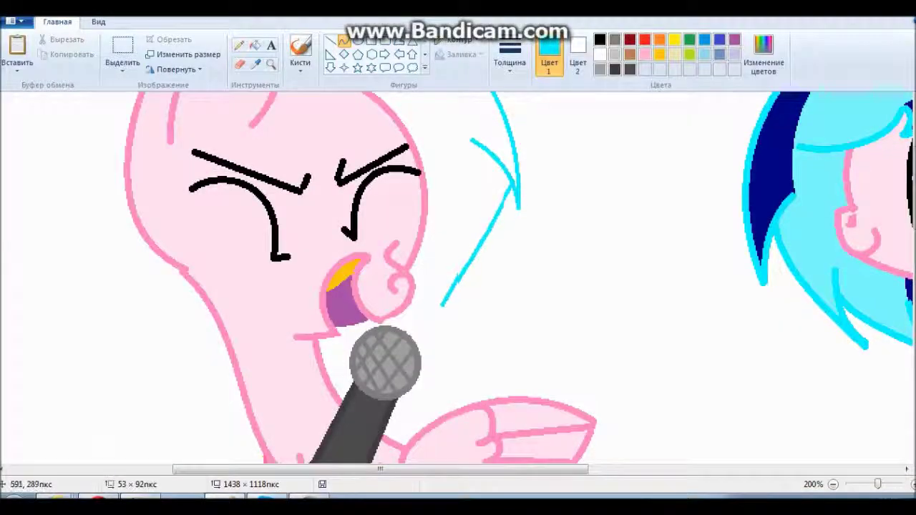
Step: Erase the small curve above the muzzle curl, refill the gap with light pink and redraw the curve in pink
click(271, 64)
click(430, 325)
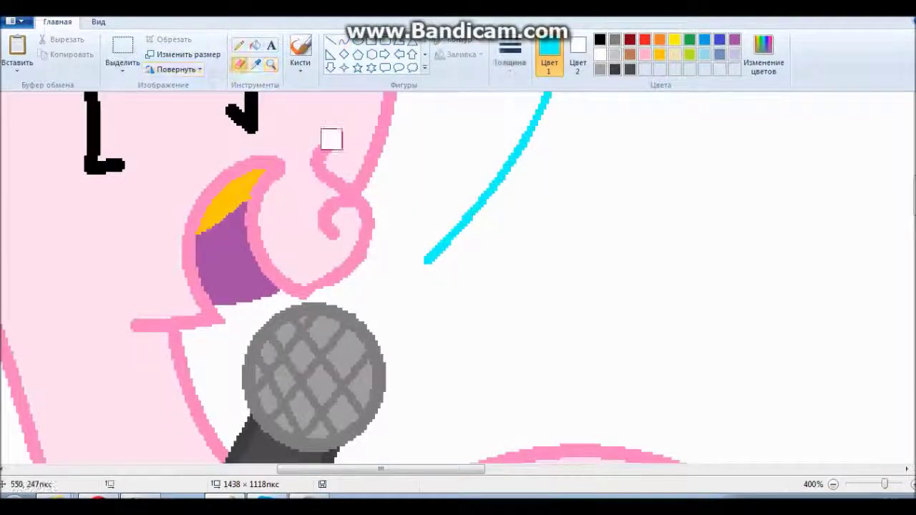
scroll(340, 223, up, 2)
scroll(332, 267, up, 2)
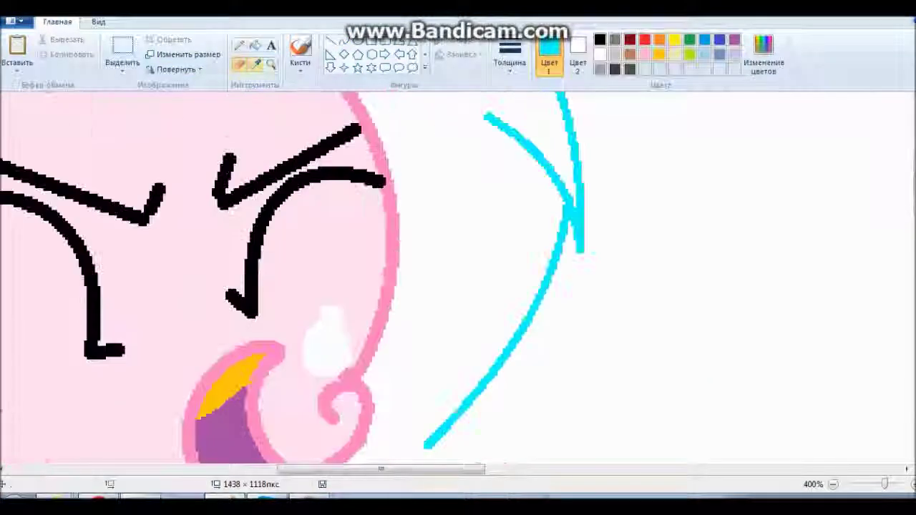
click(256, 64)
click(351, 337)
click(255, 48)
click(329, 333)
scroll(332, 286, down, 4)
click(270, 64)
right_click(308, 308)
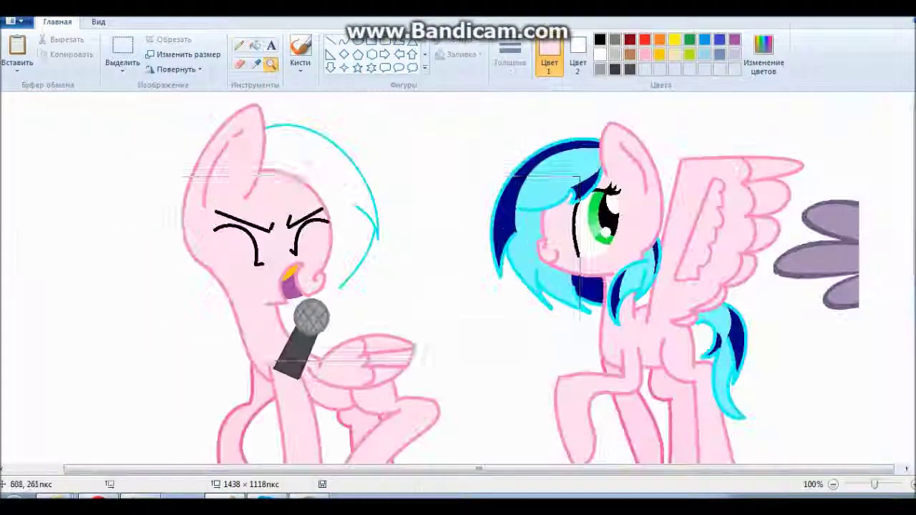
click(308, 307)
click(510, 54)
click(537, 121)
Step: Draw the front lock's jagged cyan tips down to the microphone and add cyan fringe lines across the forehead
click(705, 39)
scroll(458, 286, up, 2)
click(509, 54)
click(537, 147)
mouse_move(381, 374)
mouse_down()
mouse_move(392, 299)
mouse_move(322, 313)
mouse_up()
scroll(386, 300, down, 2)
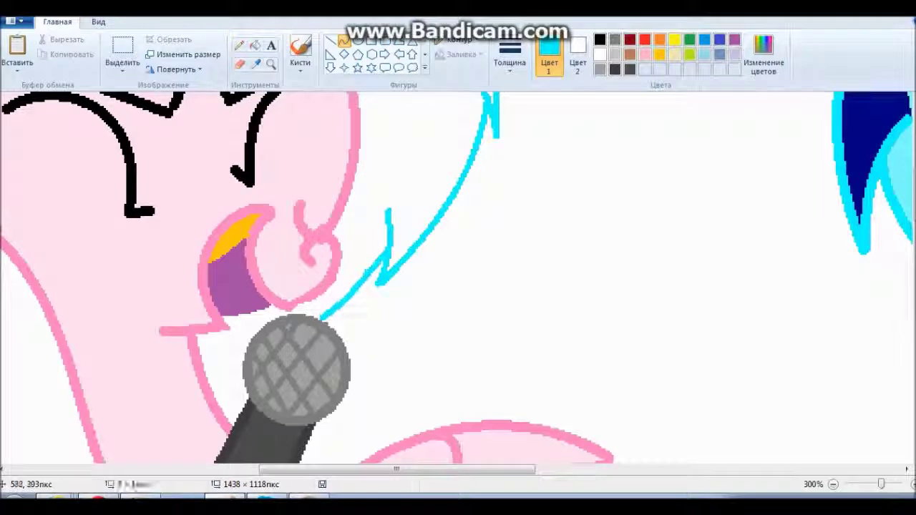
scroll(458, 279, down, 2)
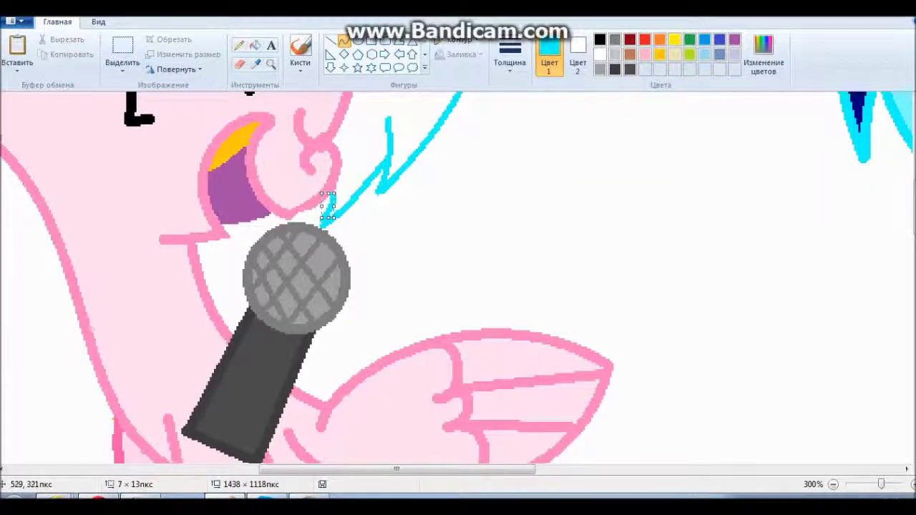
scroll(458, 279, up, 7)
drag(236, 343, 422, 393)
Step: Outline the rear mane in cyan curves, with a notched tip behind the neck and a long lock sweeping across the chest
scroll(458, 279, down, 11)
scroll(458, 279, left, 4)
scroll(458, 279, up, 4)
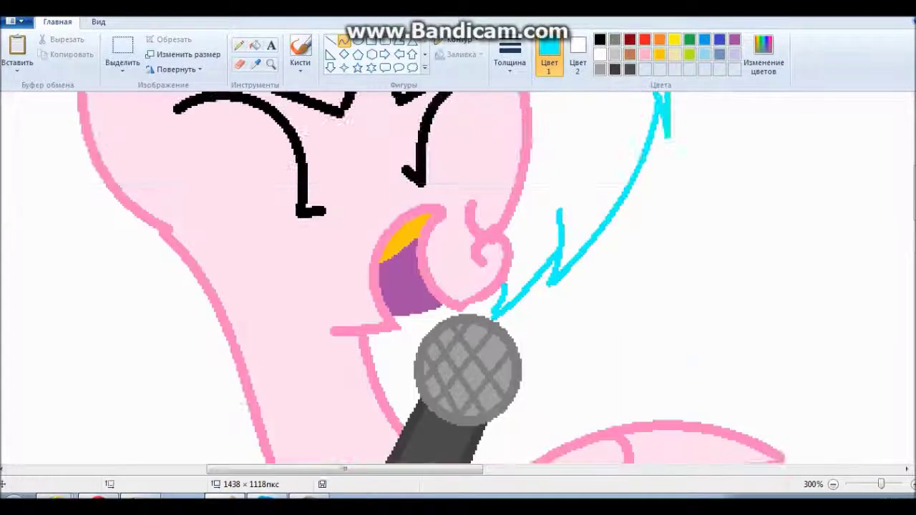
drag(129, 301, 61, 272)
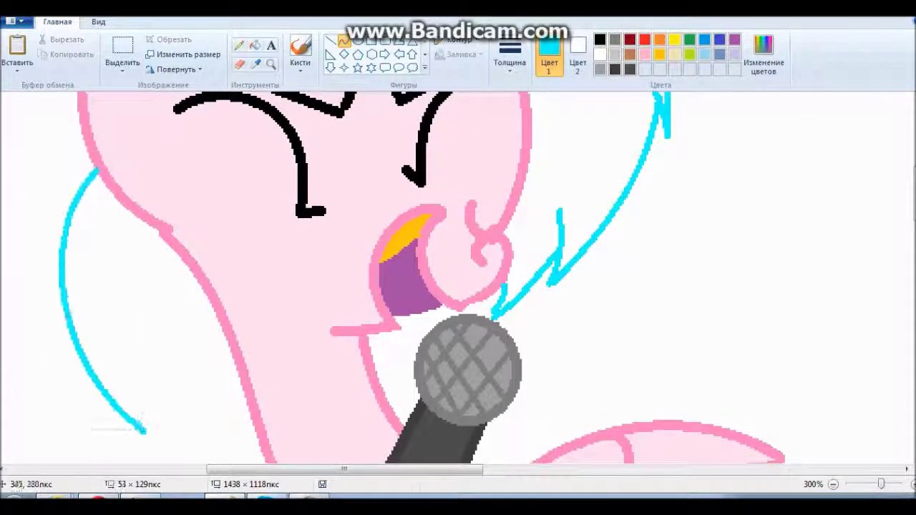
drag(136, 340, 143, 431)
scroll(174, 395, down, 4)
drag(174, 395, 390, 305)
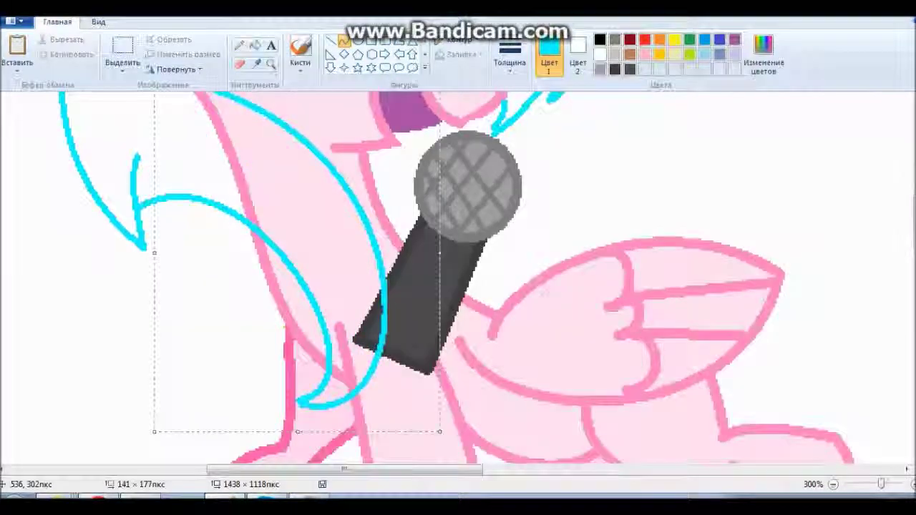
Step: Fill the pink neck and chest areas inside the long rear mane lock with white
scroll(458, 279, up, 4)
scroll(458, 279, down, 6)
click(271, 64)
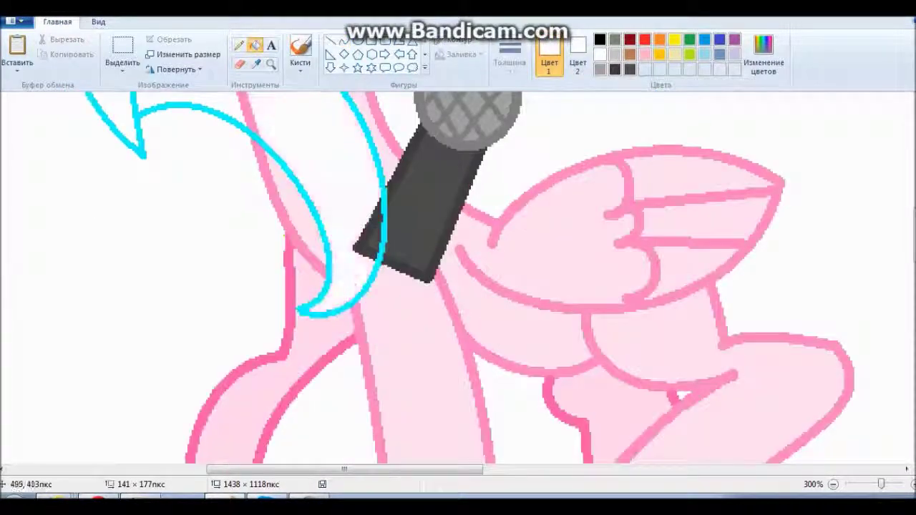
scroll(458, 279, up, 5)
scroll(458, 279, down, 5)
Step: Restore the dark microphone handle over the crossing cyan lock outline and fill the pink area inside the fringe white
click(356, 239)
scroll(458, 279, up, 2)
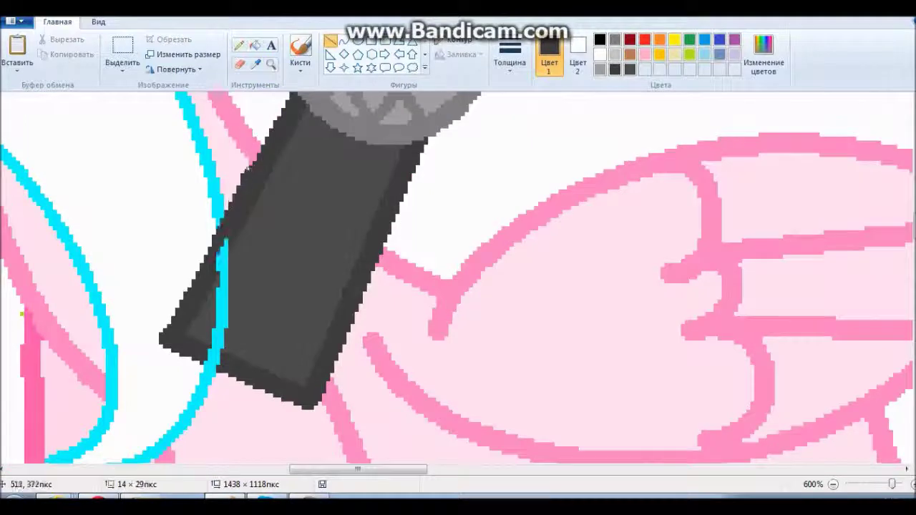
right_click(343, 172)
right_click(325, 158)
right_click(358, 174)
click(358, 174)
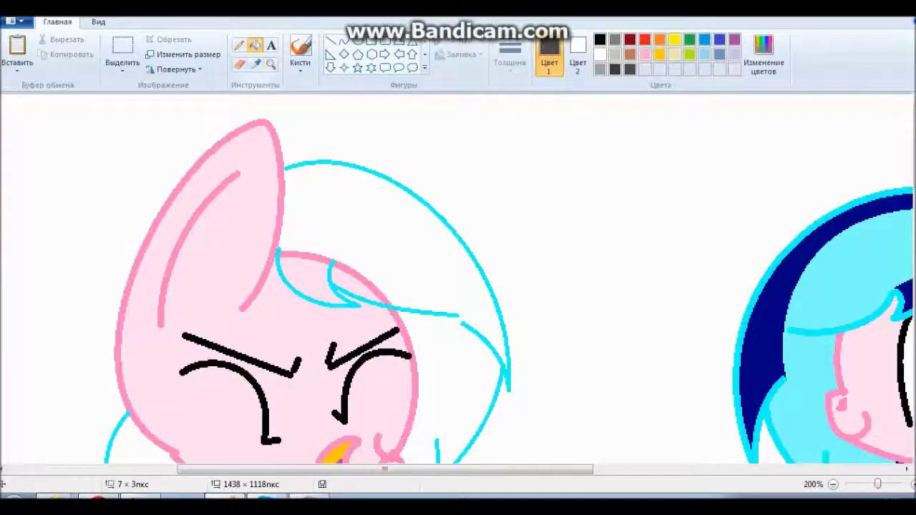
scroll(458, 279, down, 6)
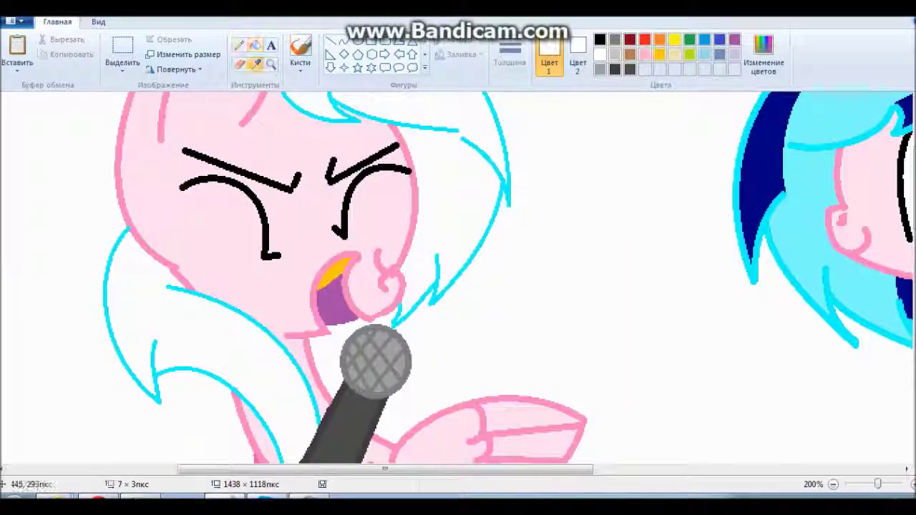
scroll(458, 279, down, 2)
Step: Select the coloured reference pony and move it down to the lower part of the canvas
right_click(369, 169)
right_click(369, 169)
click(122, 50)
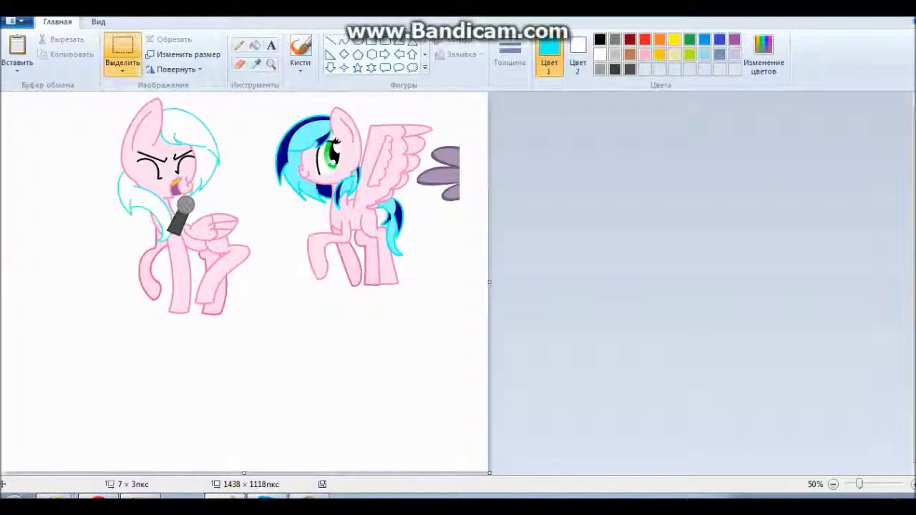
drag(350, 200, 343, 379)
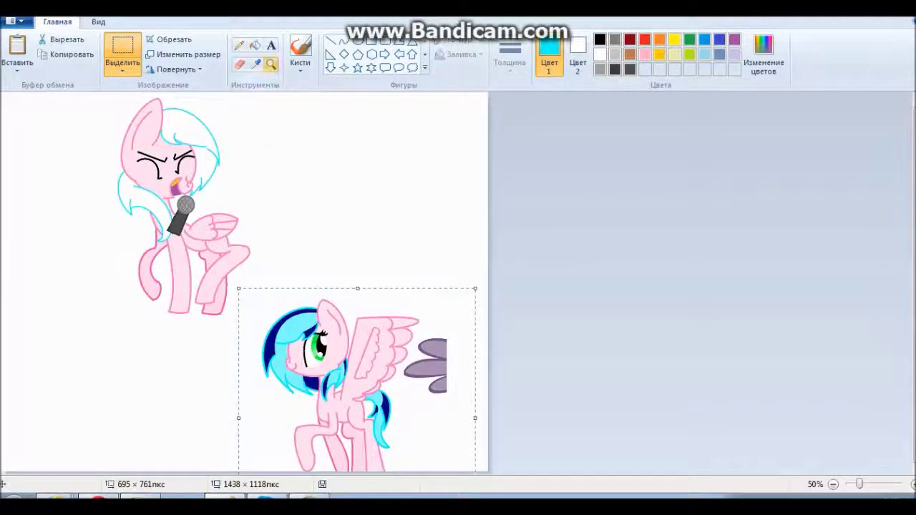
Step: Outline the tail's outer side in cyan curves from the folded wing to a pointed notch and a curled lower tip
click(271, 64)
click(185, 215)
click(343, 39)
scroll(458, 279, down, 2)
drag(398, 92, 531, 224)
scroll(458, 279, up, 1)
drag(544, 358, 357, 171)
mouse_move(450, 265)
mouse_down()
mouse_move(501, 150)
mouse_move(523, 379)
mouse_up()
scroll(458, 279, down, 3)
drag(494, 258, 447, 322)
drag(522, 380, 472, 275)
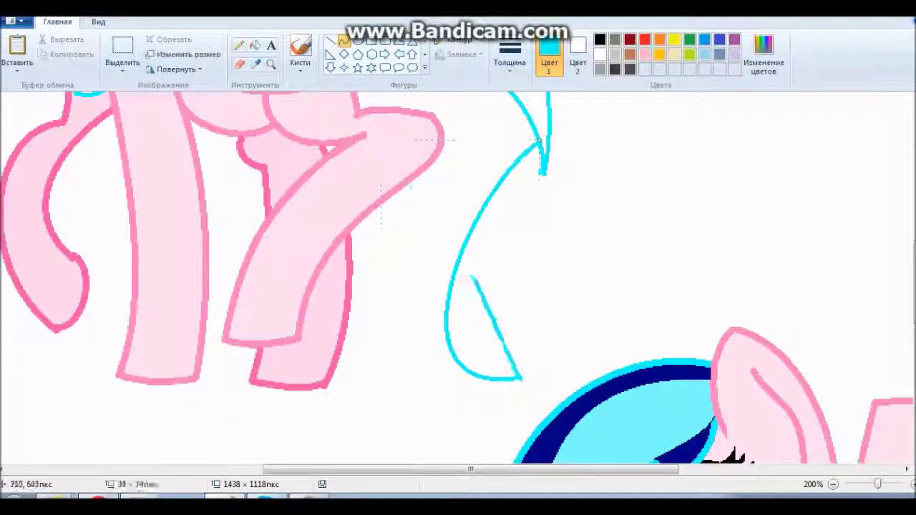
Step: Draw the tail's inner edge in cyan with a small notch over the hind leg and whiten the pink areas inside the tail
scroll(458, 279, up, 3)
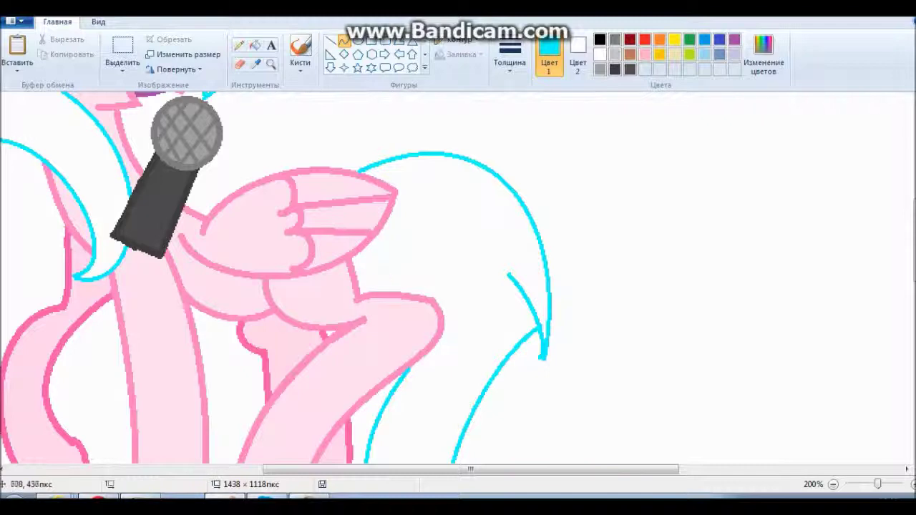
scroll(458, 279, down, 5)
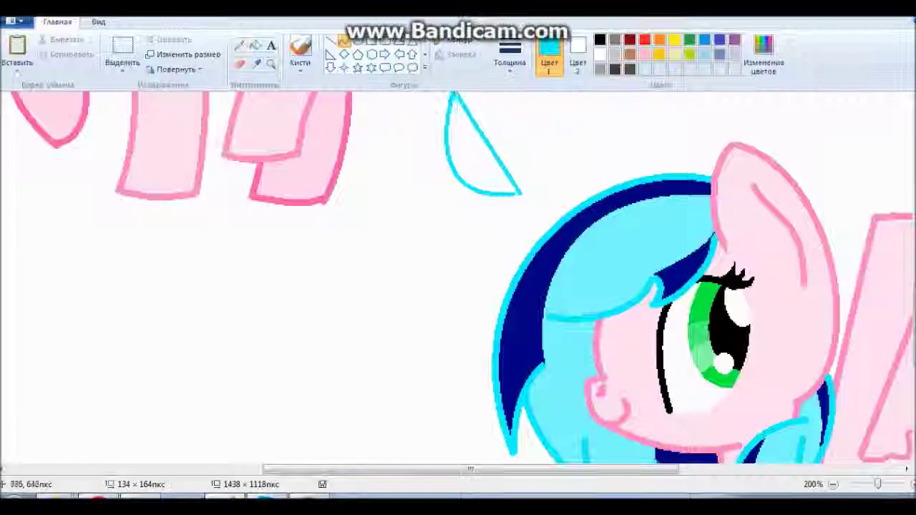
scroll(458, 279, up, 5)
drag(390, 287, 372, 344)
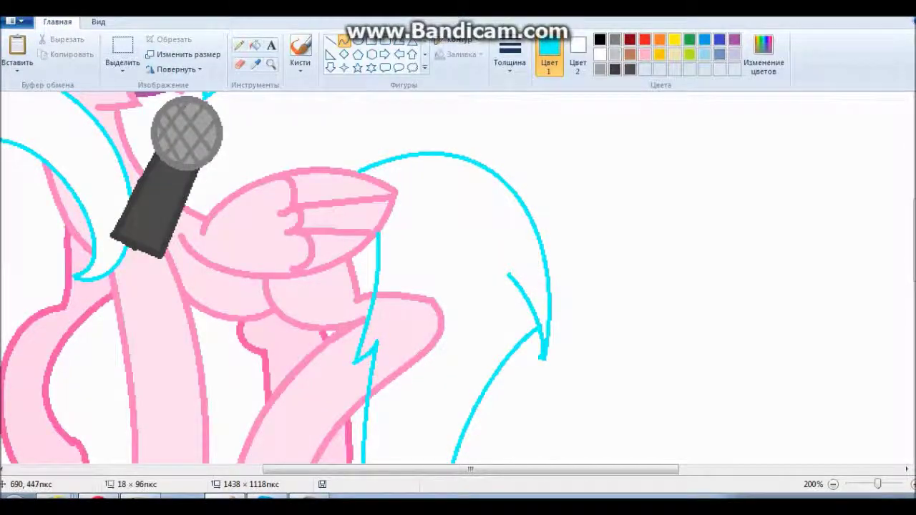
click(429, 333)
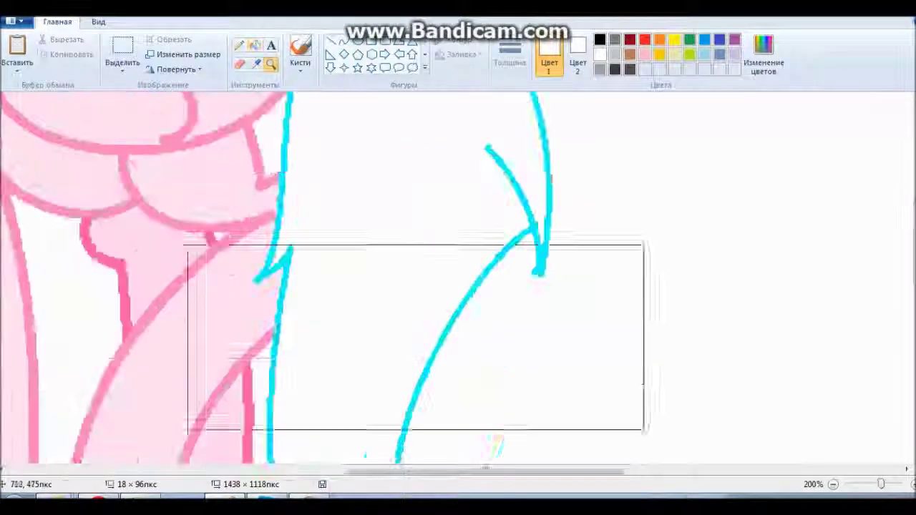
click(430, 332)
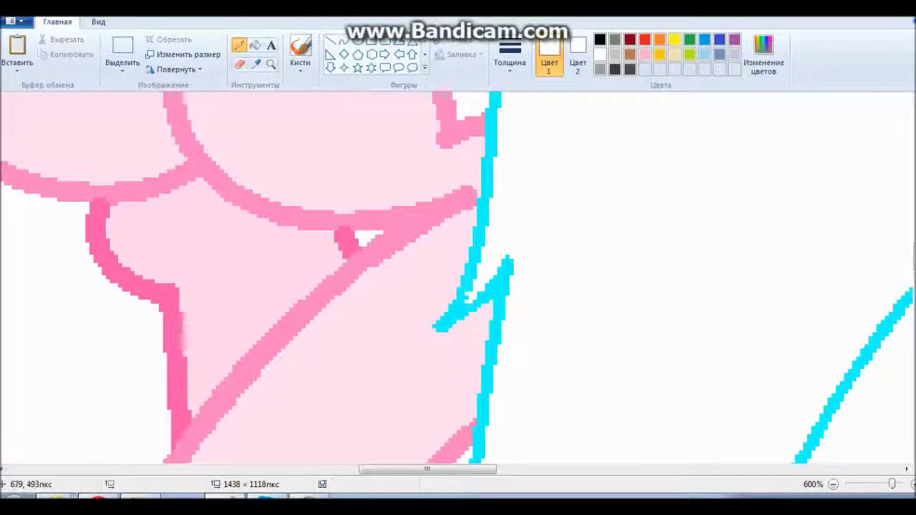
Step: Fill the mane and tail with the reference pony's light cyan
ctrl+scroll(299, 196, down, 5)
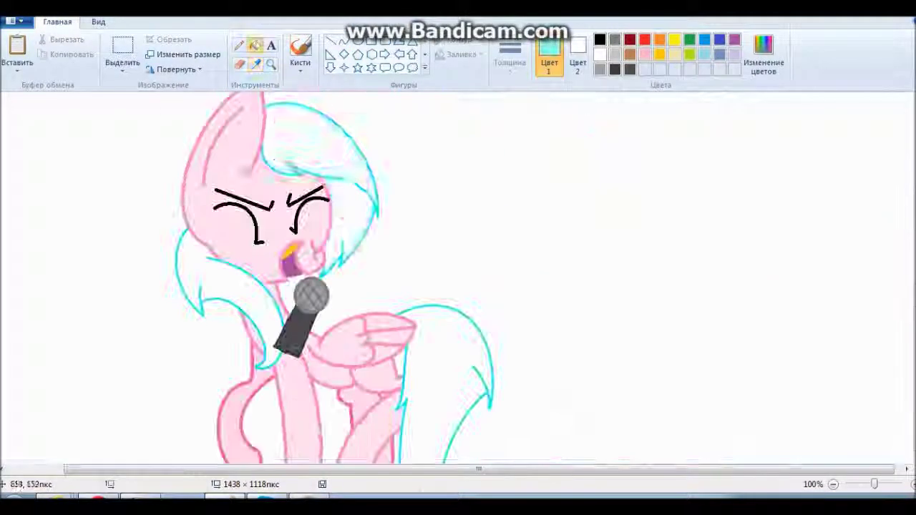
scroll(458, 279, down, 5)
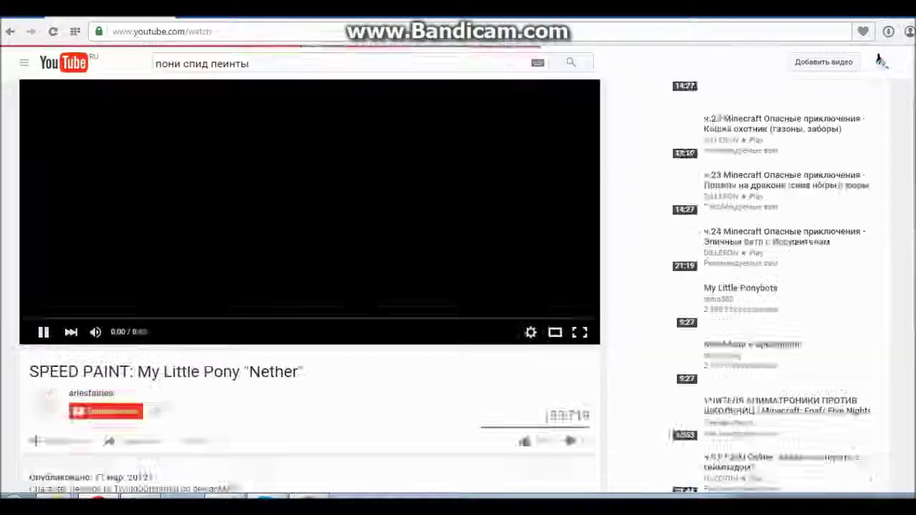
scroll(308, 286, down, 10)
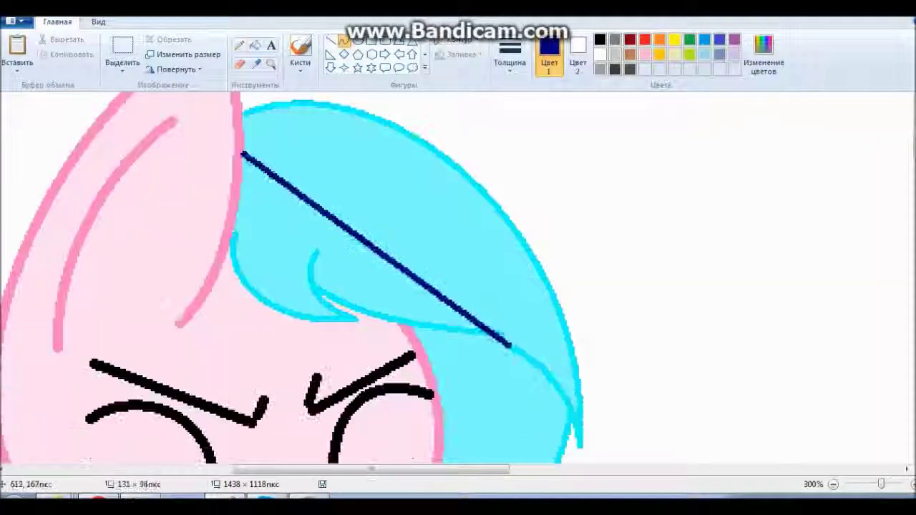
Step: Draw navy curves across the mane and tail and fill the resulting stripes navy to match the reference pony
scroll(458, 279, down, 6)
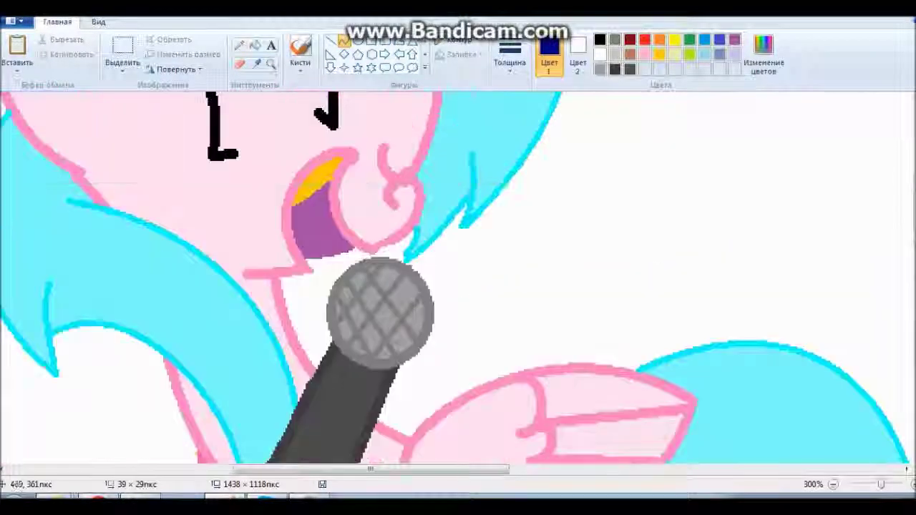
scroll(458, 279, up, 3)
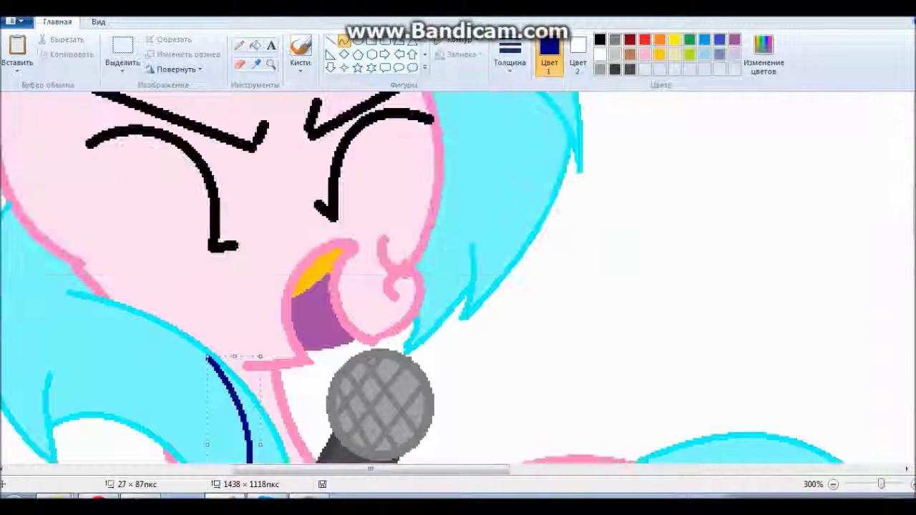
scroll(458, 280, down, 4)
scroll(458, 279, right, 6)
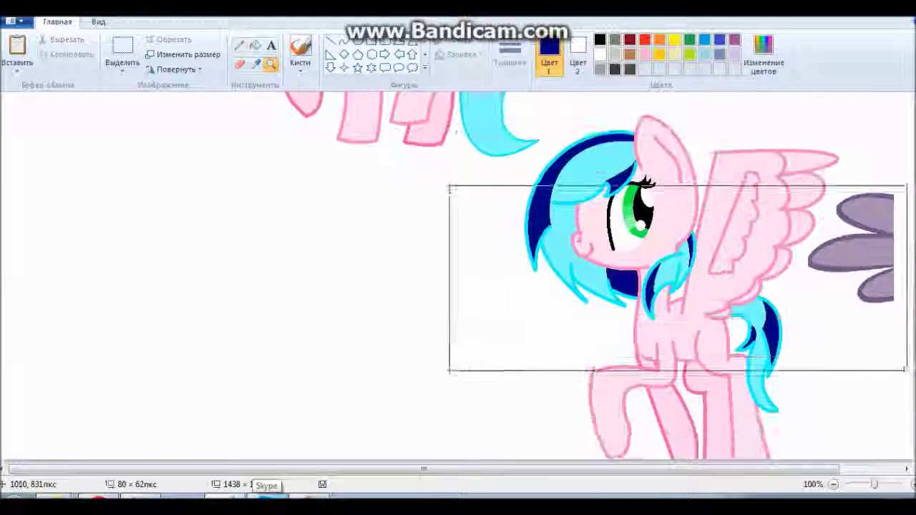
click(677, 278)
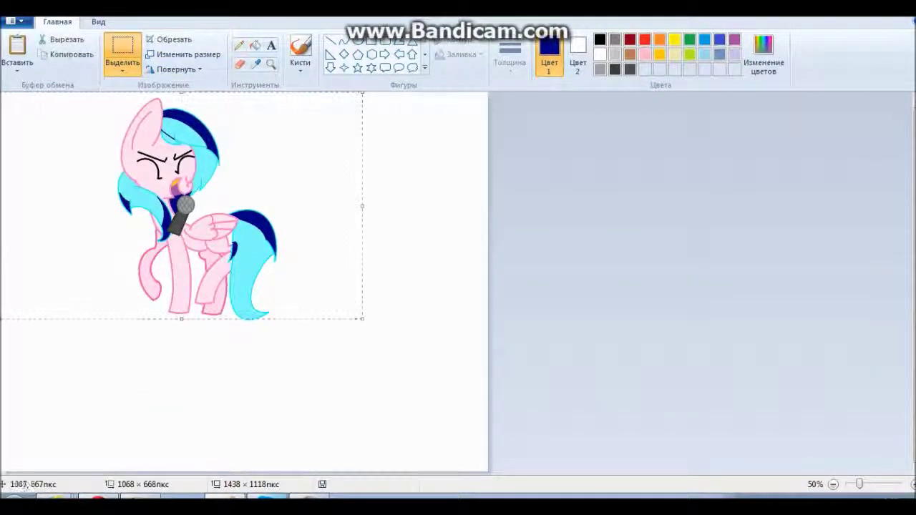
Step: Crop the canvas around the finished pony to 1068 × 668 px and save the picture
key(ctrl+shift+x)
key(ctrl+s)
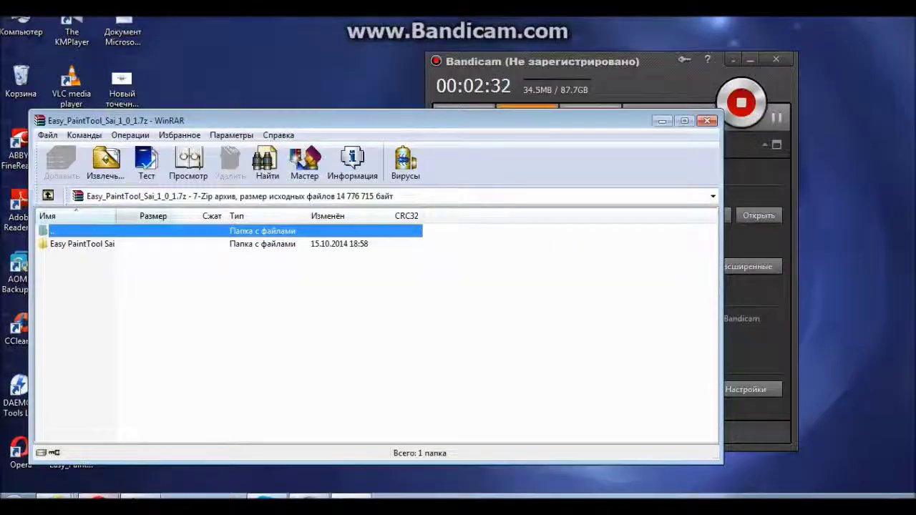
Step: Switch to WinRAR and open the Easy PaintTool Sai folder in the Easy_PaintTool_Sai_1_0_1.7z archive
key(Down)
key(Return)
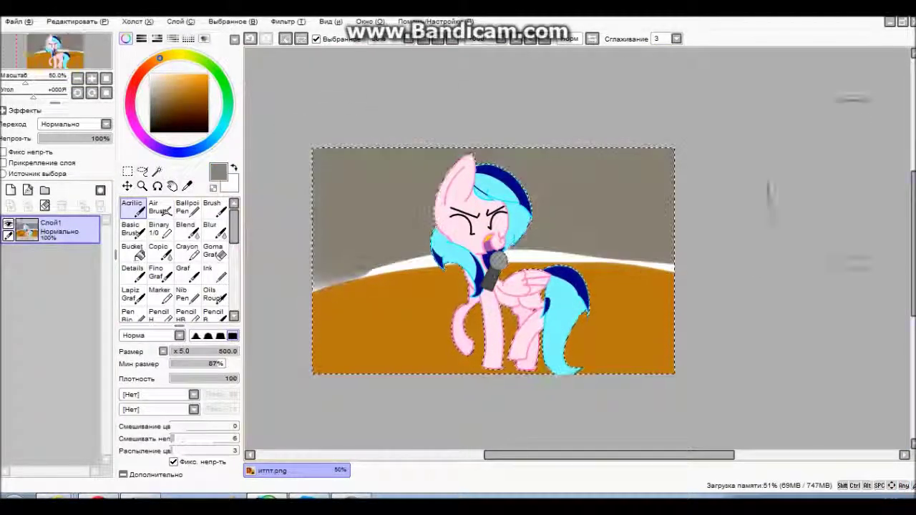
Step: In PaintTool SAI, cover the remaining white gap above the orange ground with the grey Acrilic brush at size 500
drag(344, 219, 594, 196)
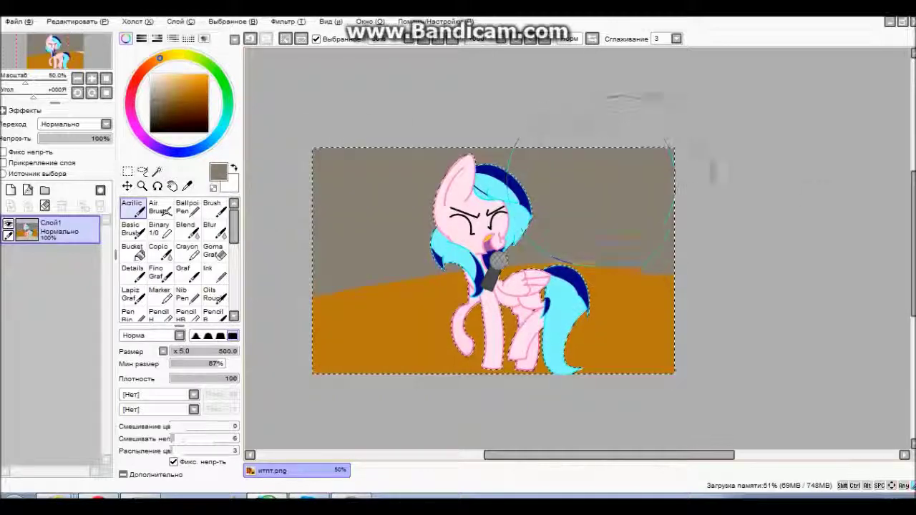